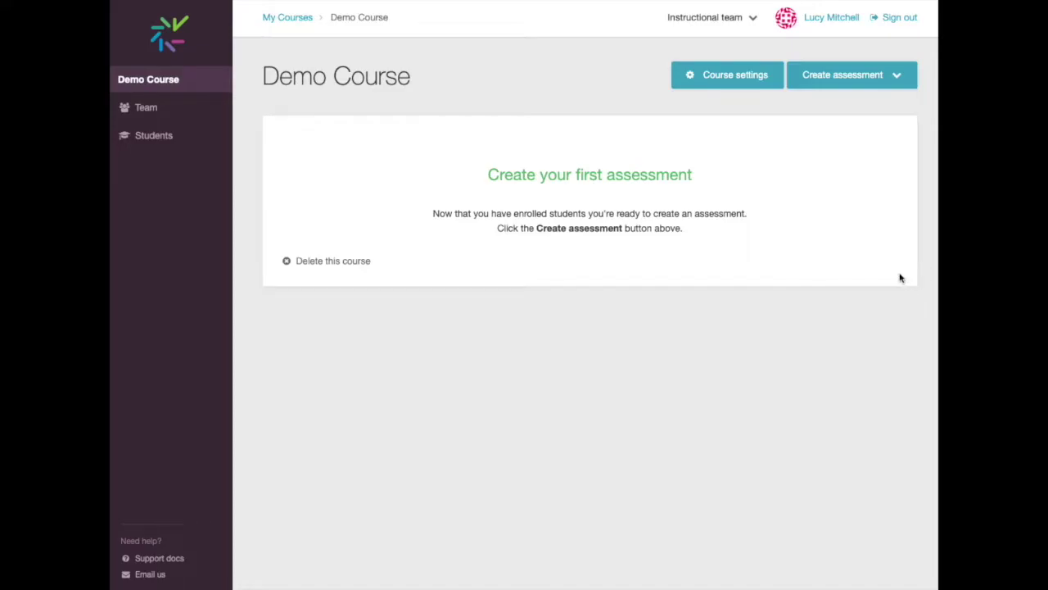
Create and save a new assessment named 'Biology Assessment', marked Assigned (Remote).
left_click(848, 78)
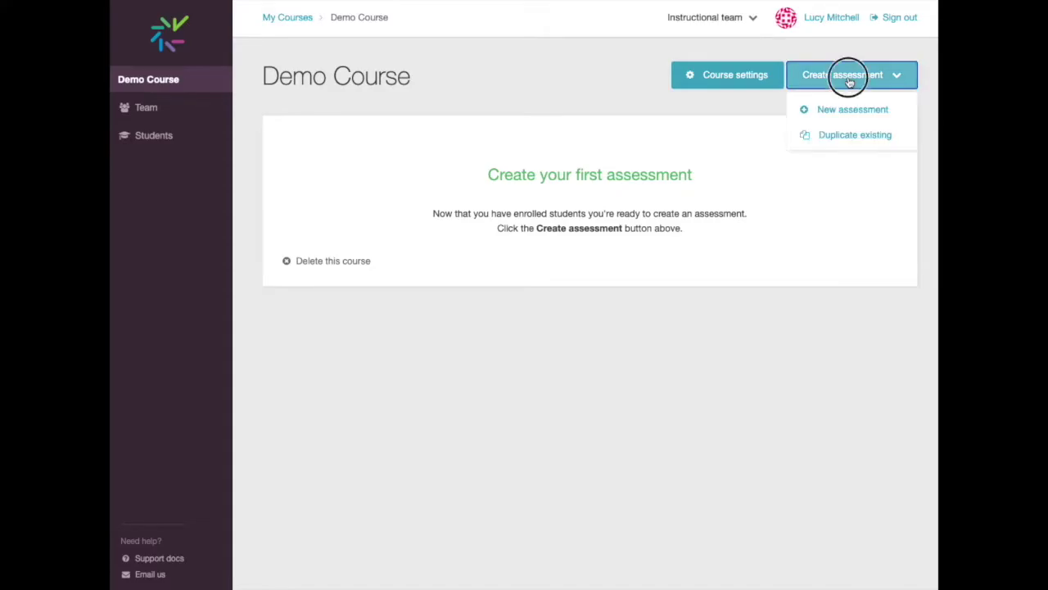
left_click(850, 109)
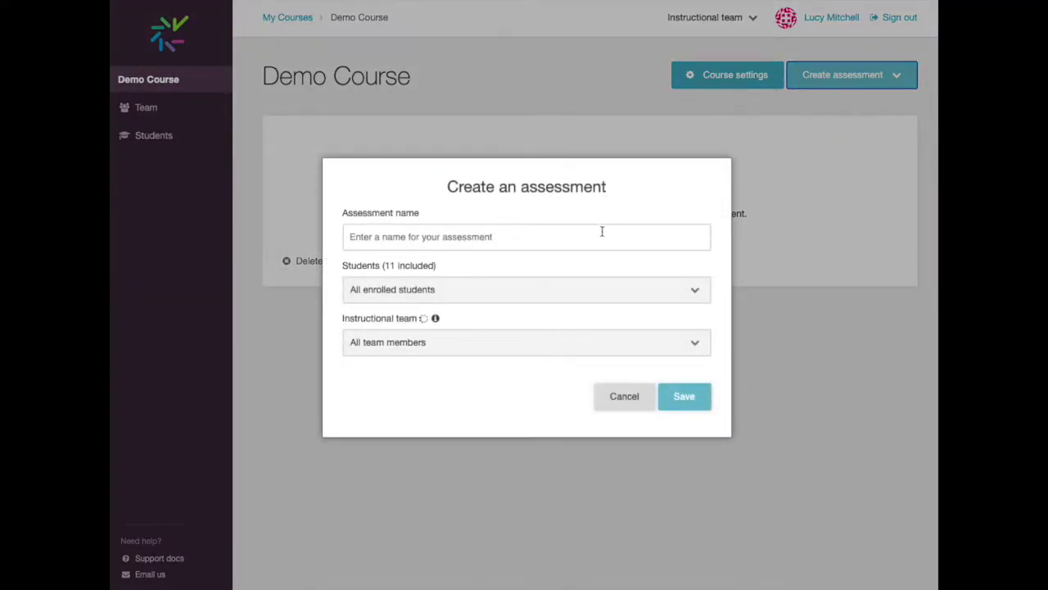
left_click(602, 232)
type("Bio")
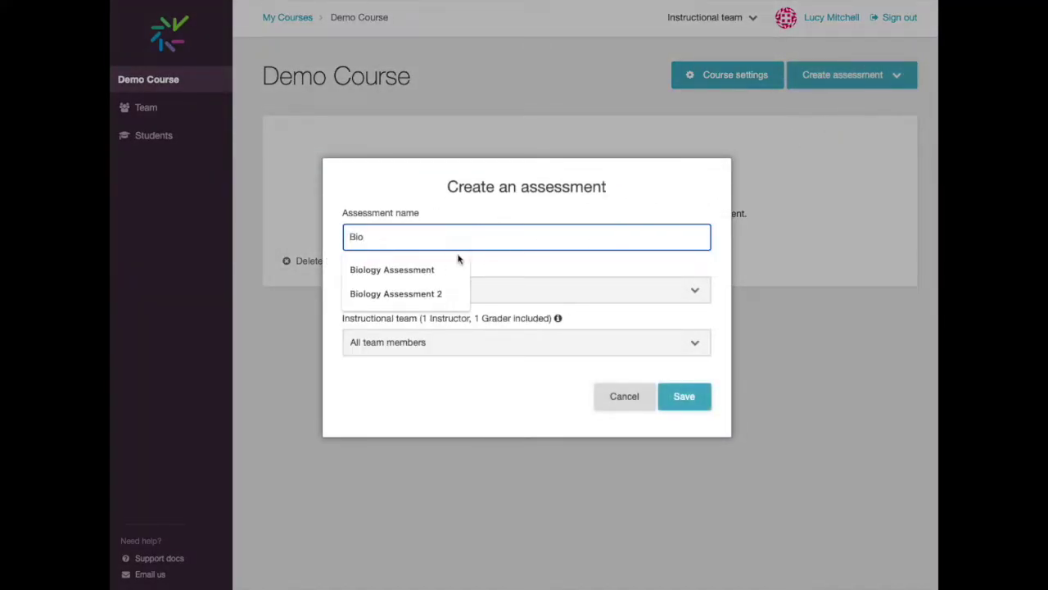
left_click(425, 269)
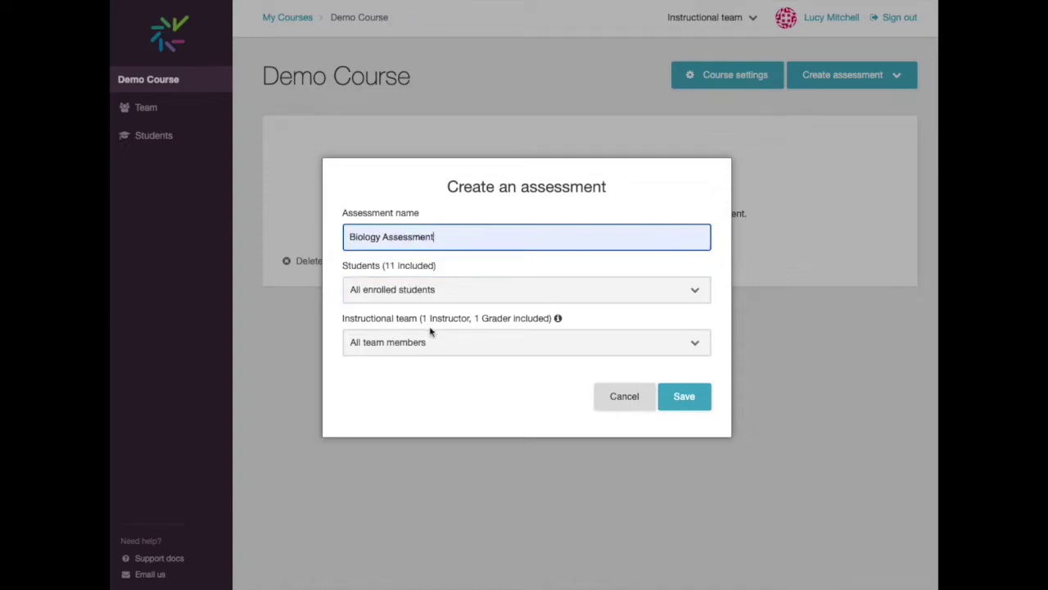
left_click(677, 393)
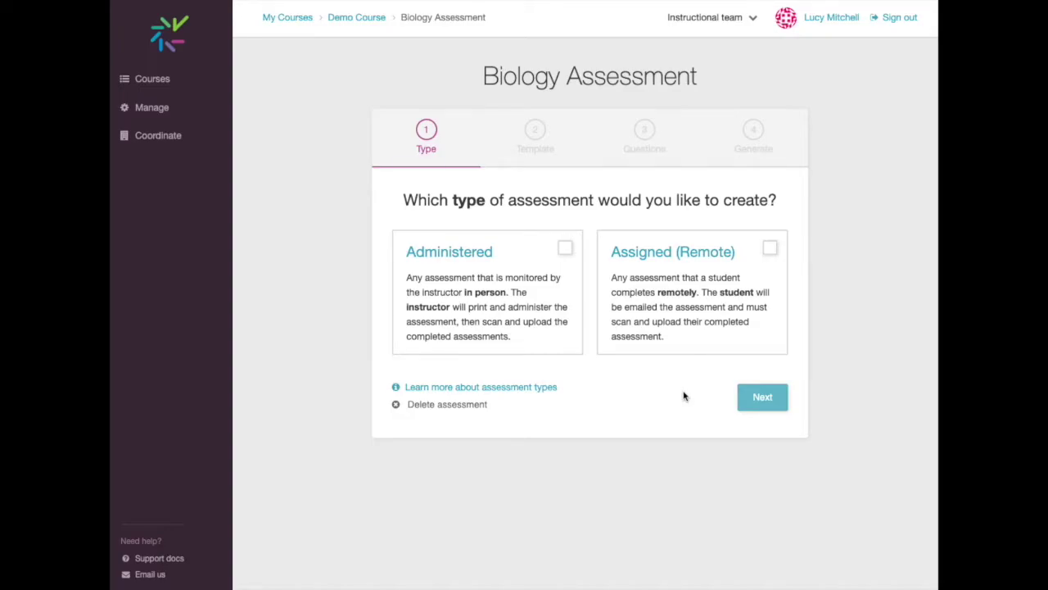
left_click(770, 247)
Set the assessment's due date to April 29, 2021 at 10:00 am.
left_click(762, 397)
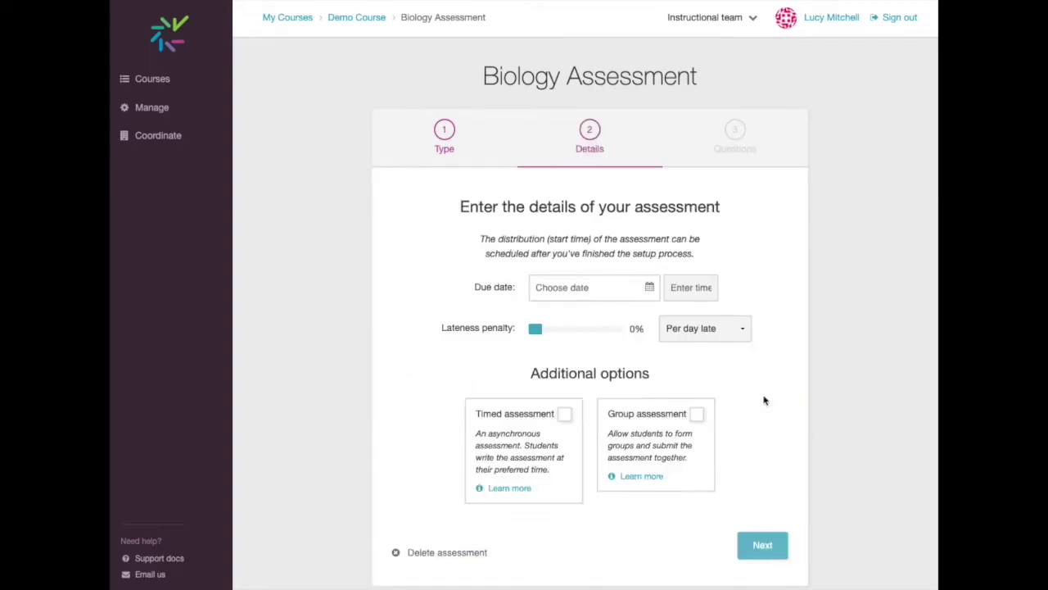
left_click(647, 287)
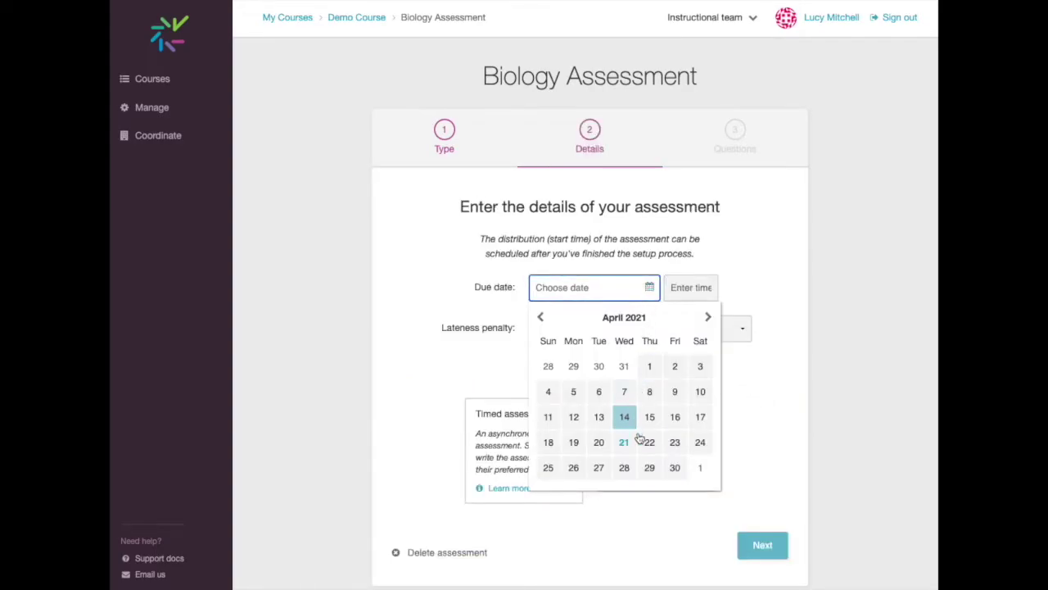
left_click(649, 467)
left_click(679, 288)
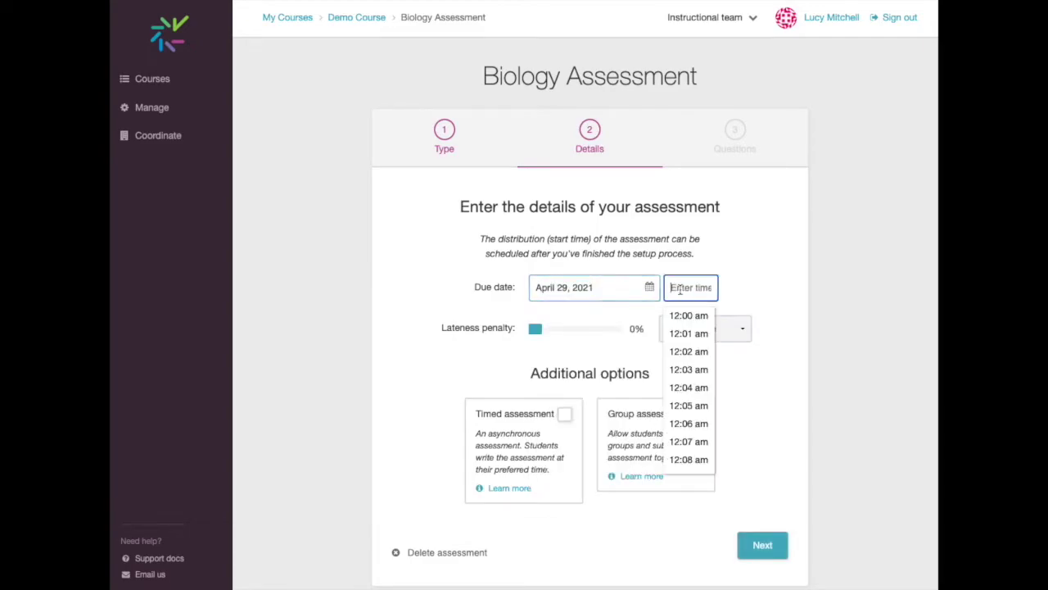
type("10:")
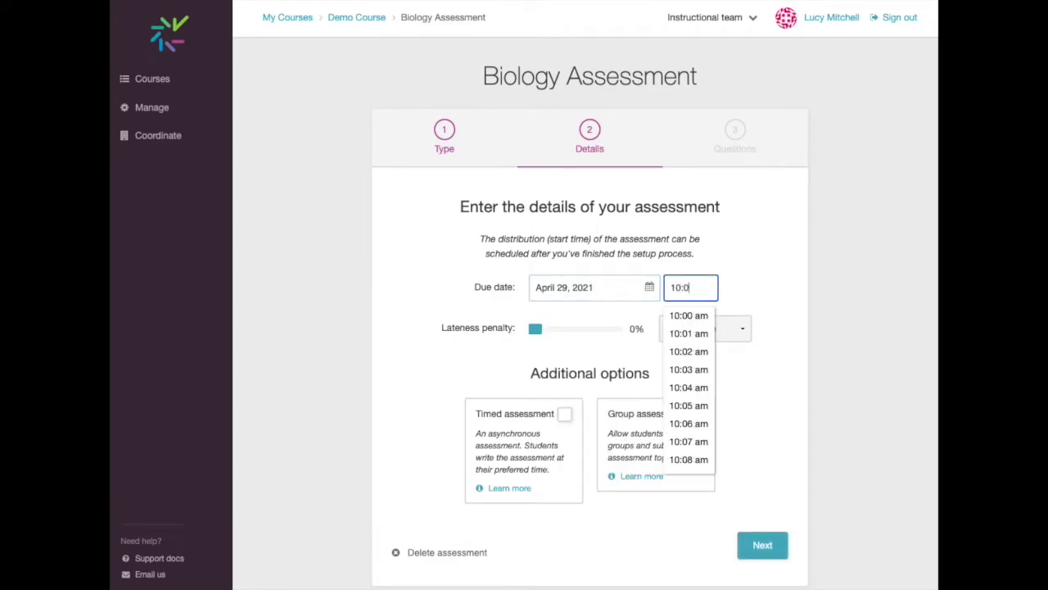
type("0")
left_click(696, 315)
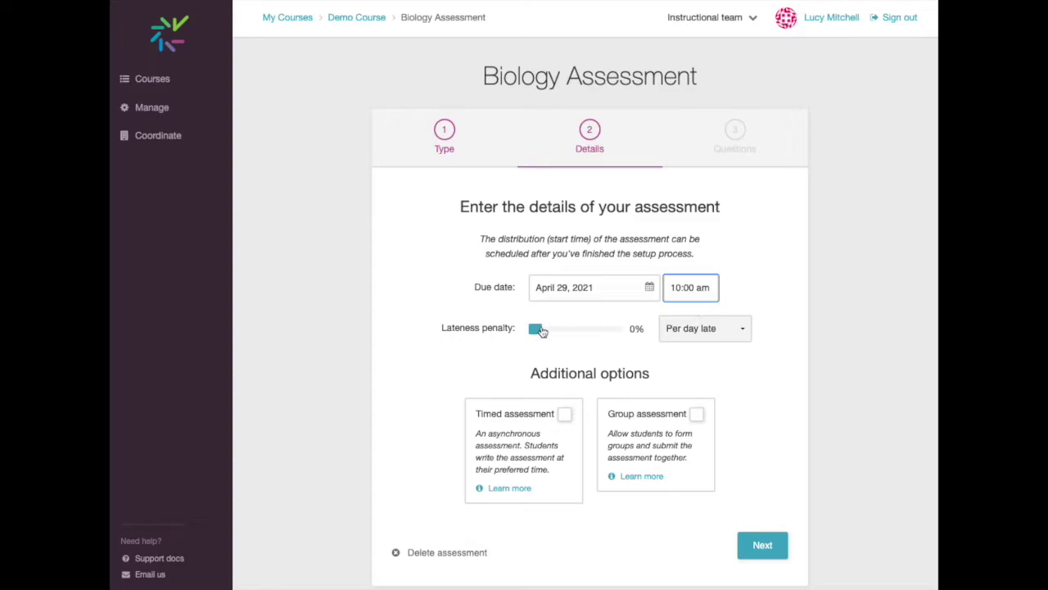
Apply a 40% per-minute lateness penalty and make the assessment timed.
left_click_drag(541, 331, 576, 332)
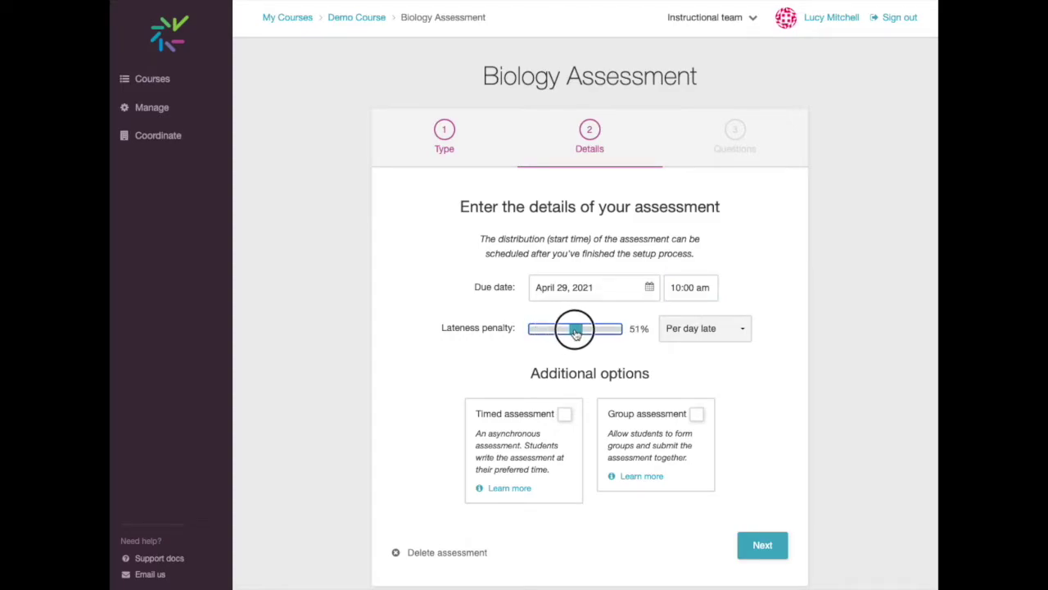
left_click_drag(576, 331, 567, 333)
left_click(727, 331)
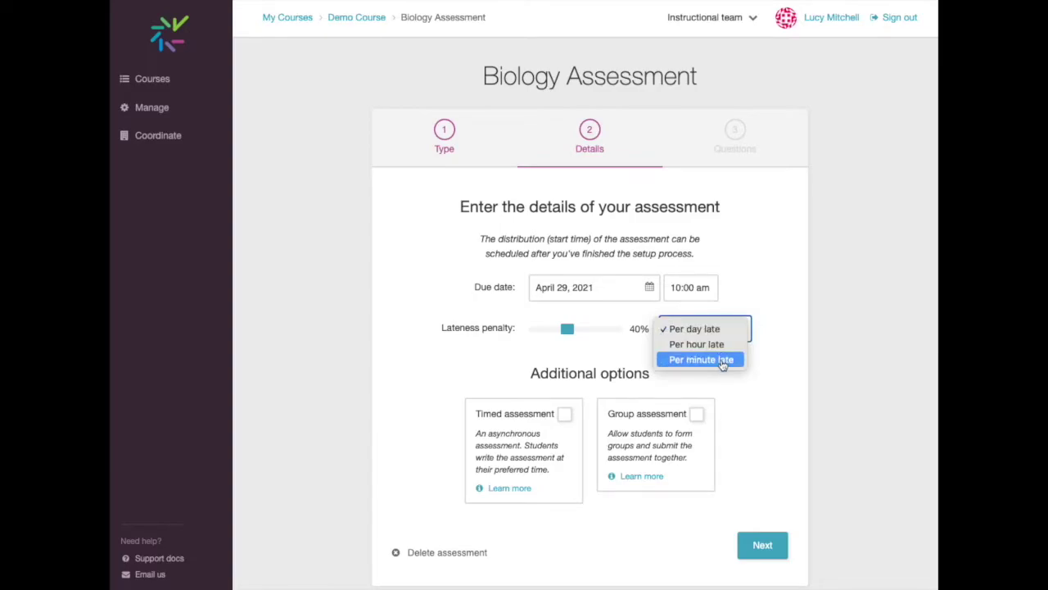
left_click(722, 363)
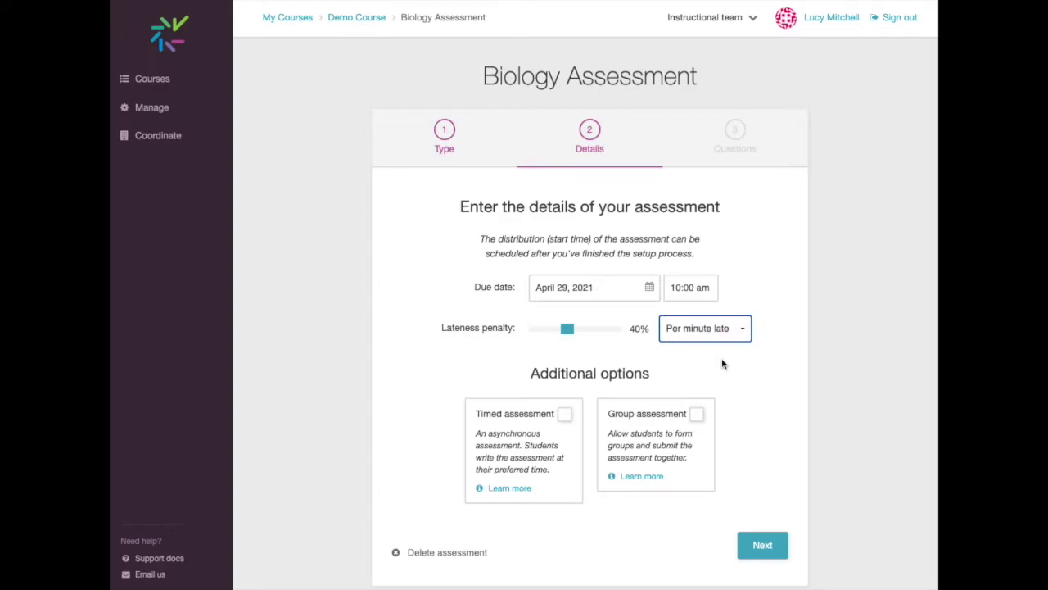
left_click(565, 415)
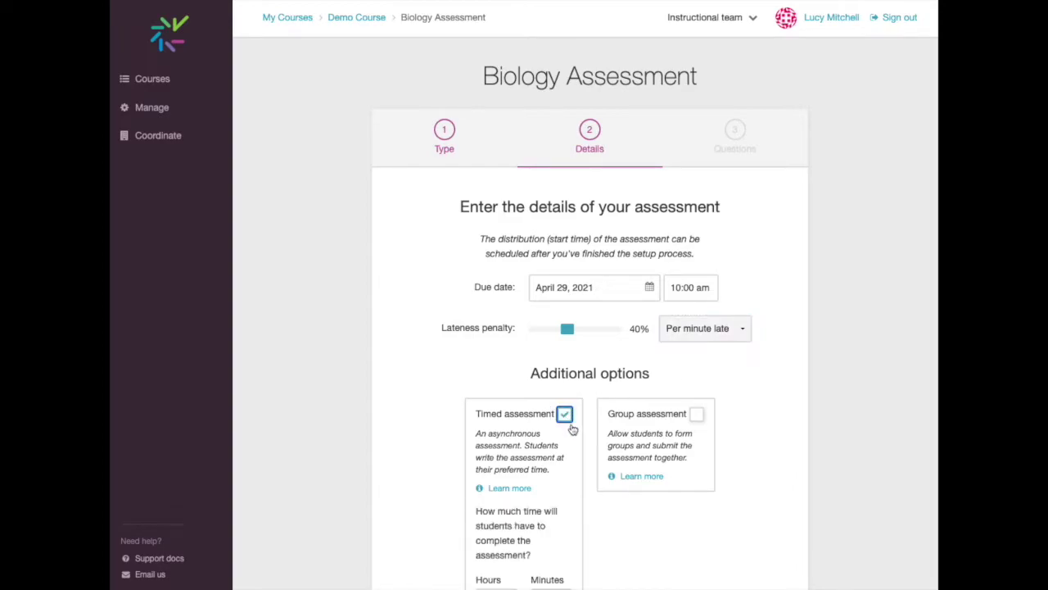
Give students a 2 hour 30 minute time limit and proceed to adding questions.
scroll(604, 527, "down", 3)
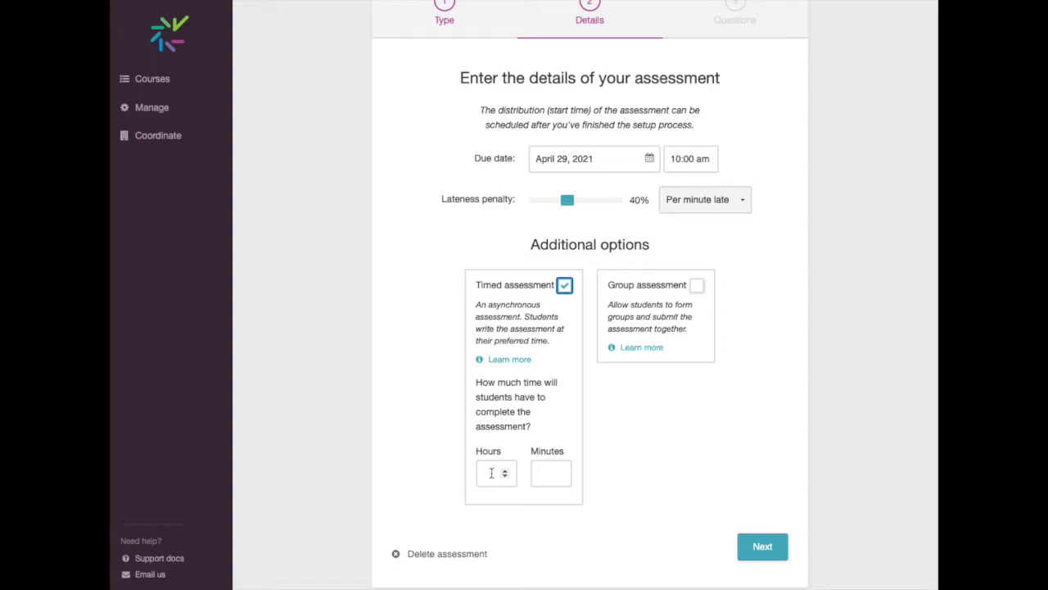
left_click(491, 472)
left_click(542, 473)
type("30")
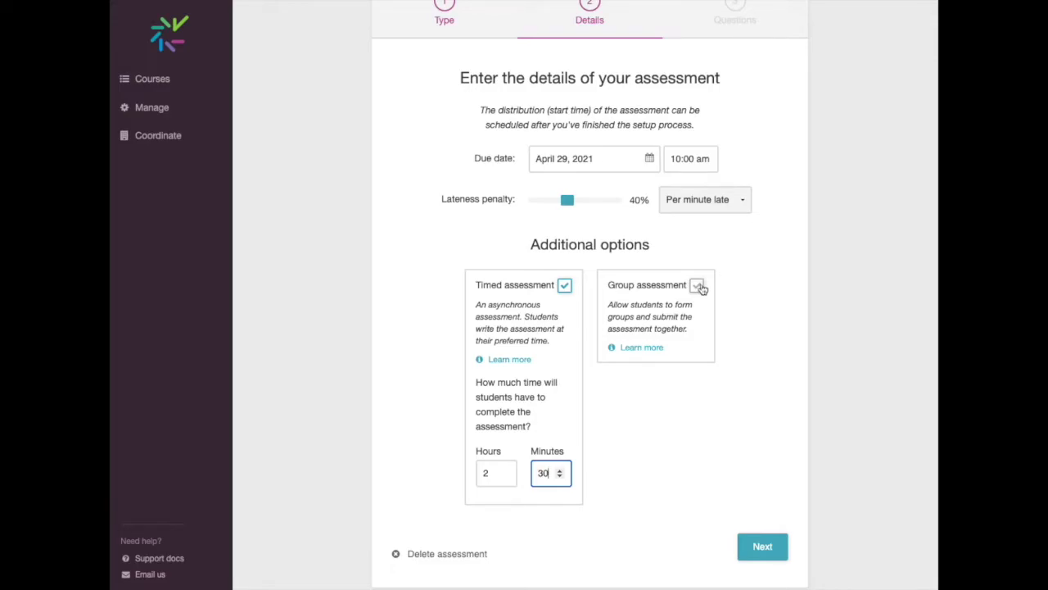
left_click(758, 553)
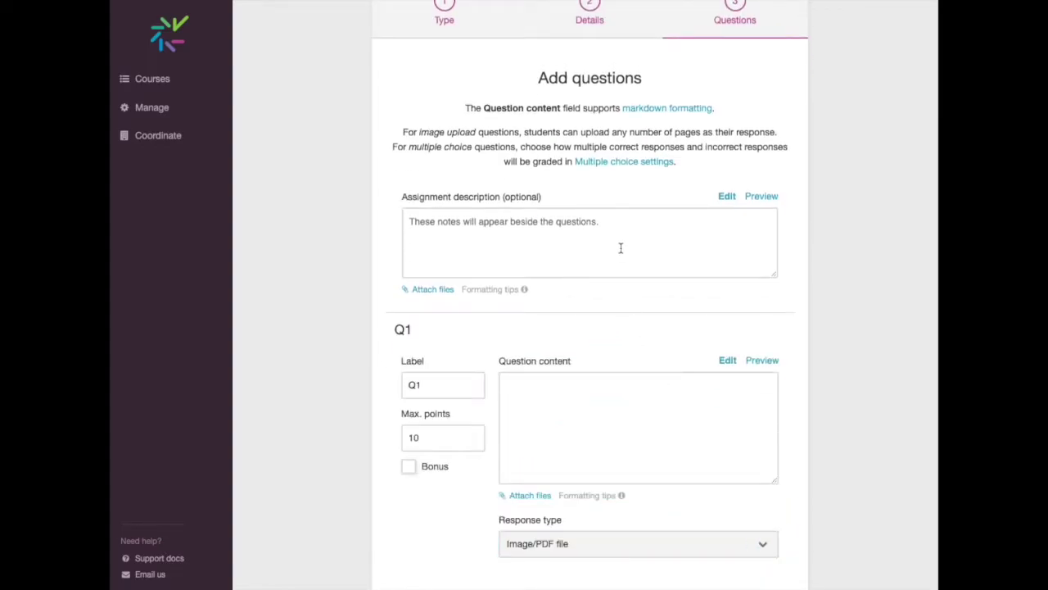
Describe the assignment as a test on cellular composition and development, attaching Biology Test.pdf.
left_click(621, 249)
type("This i")
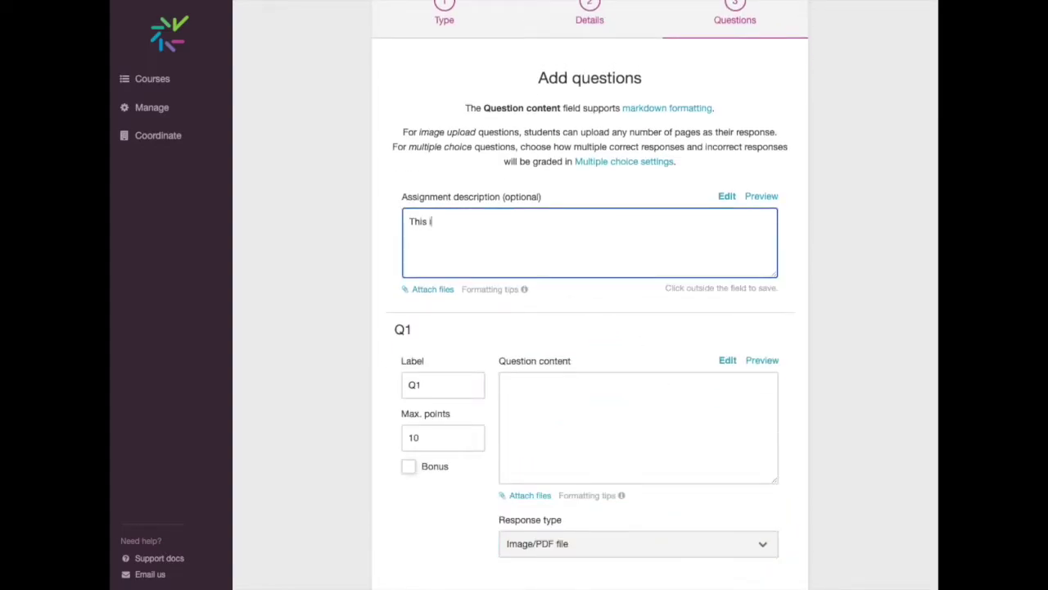
type("s your t")
type("est on cellular composition and development.")
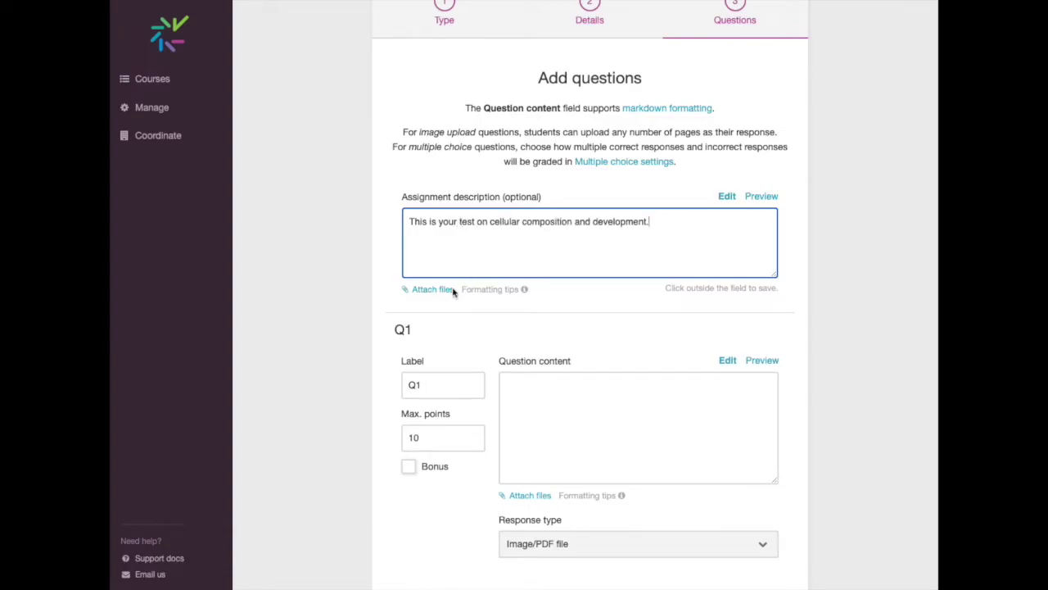
left_click(437, 291)
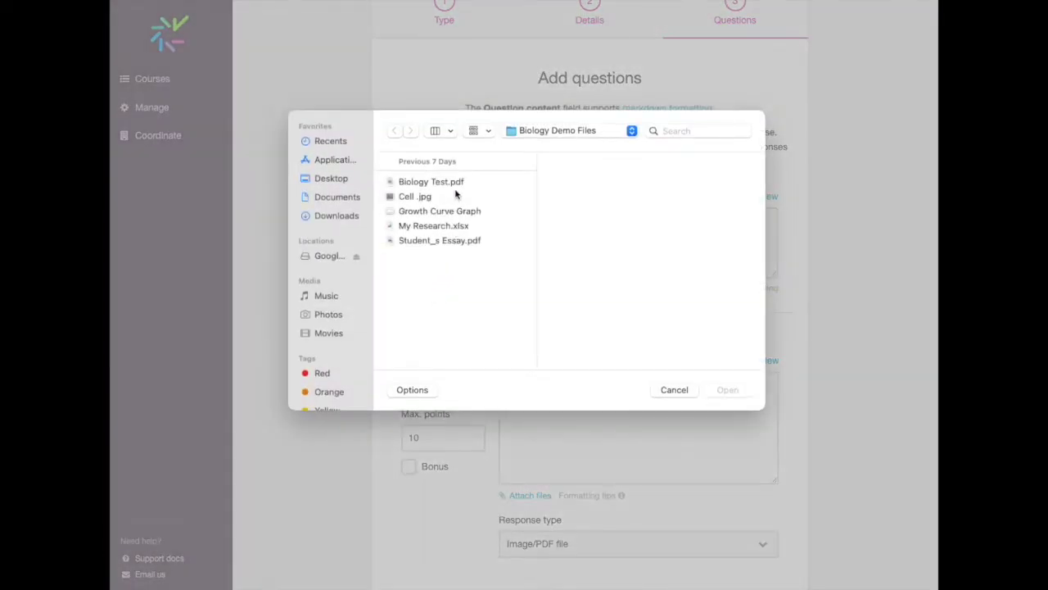
left_click(455, 183)
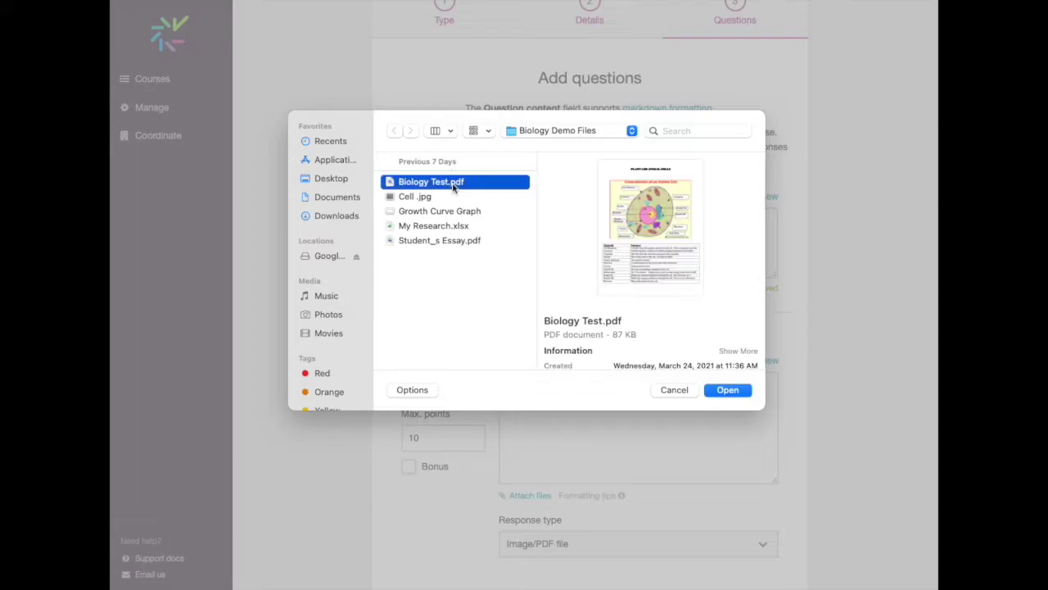
left_click(728, 391)
Preview the description, return to its markdown, and open the markdown formatting help article.
left_click(770, 197)
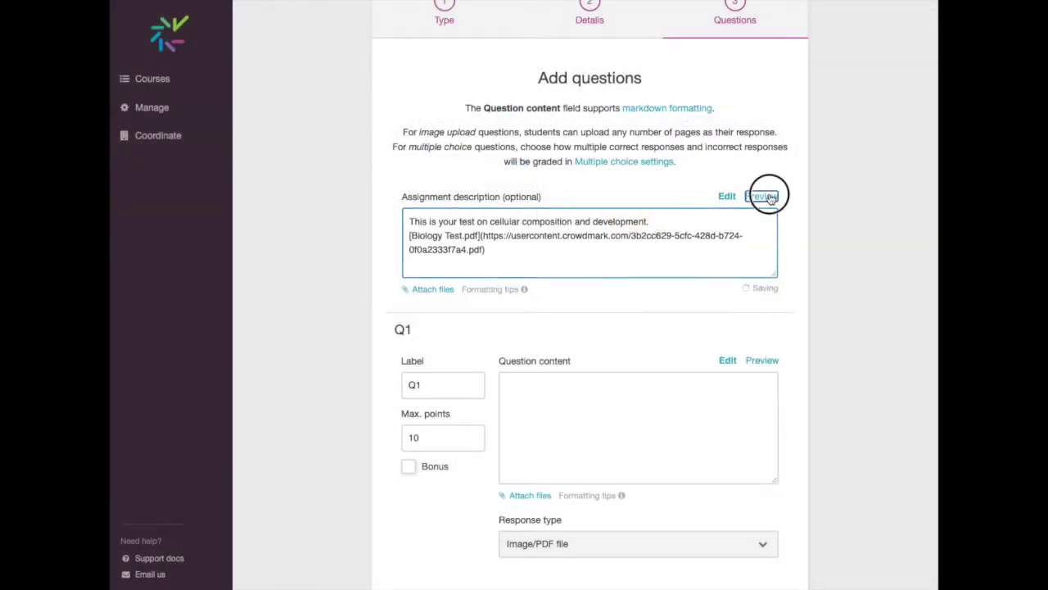
left_click(726, 197)
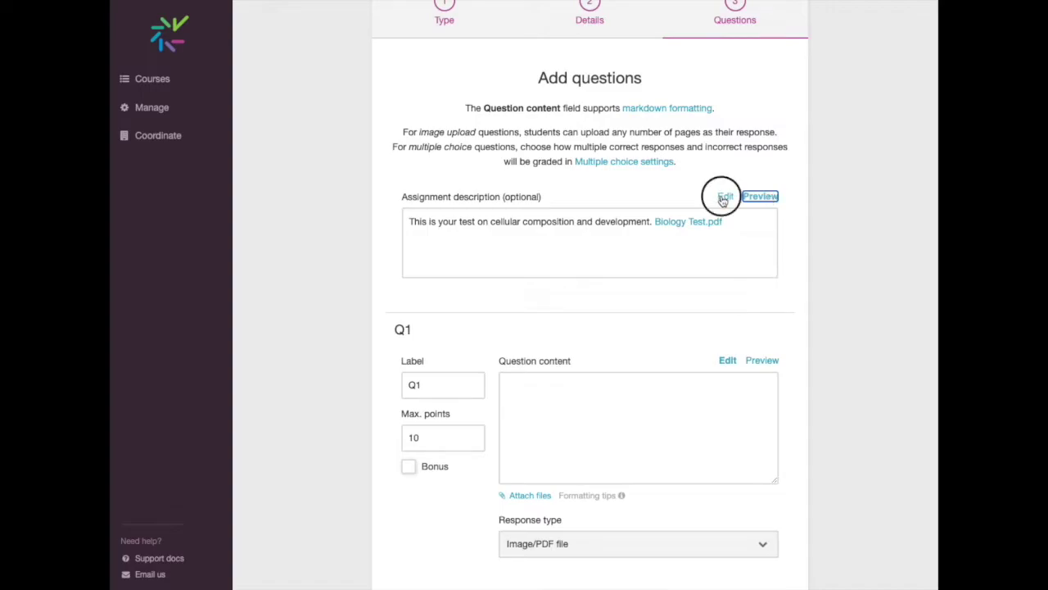
left_click(683, 115)
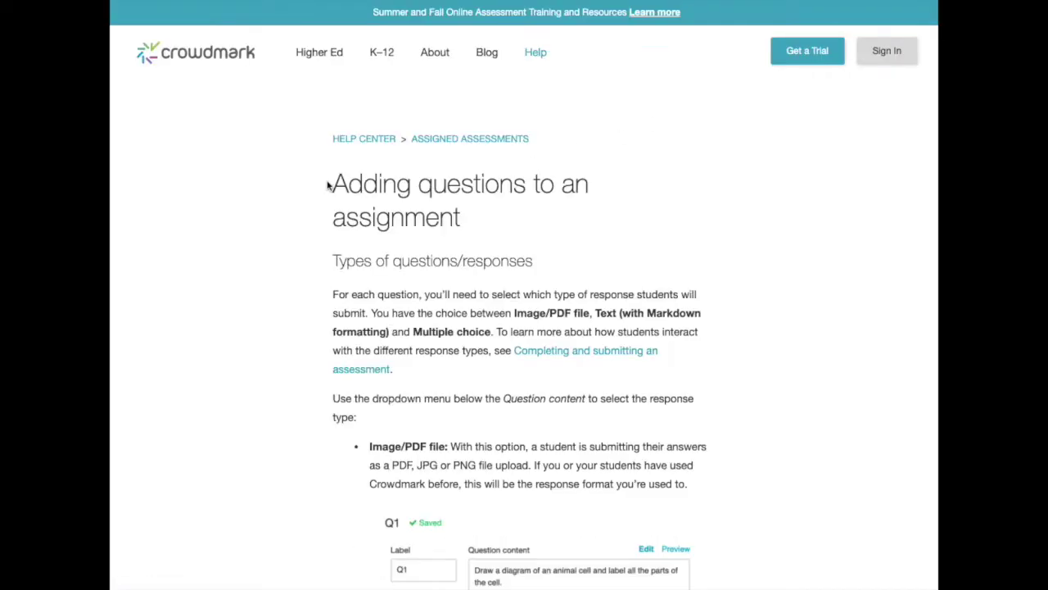
Read the help article's title and Formatting section, highlighting key passages.
left_click_drag(327, 185, 445, 205)
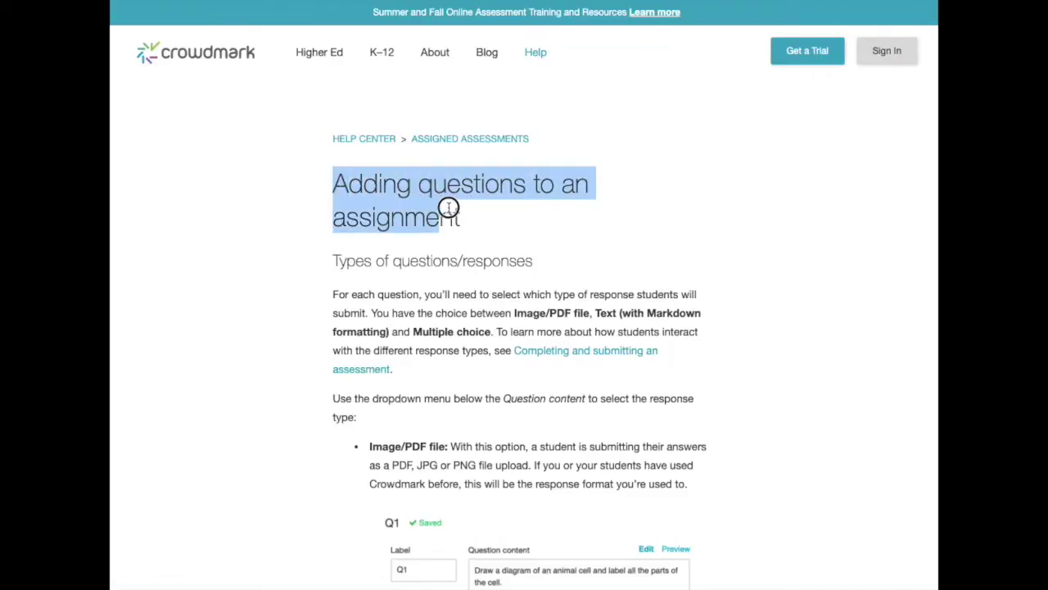
left_click(514, 224)
scroll(574, 327, "down", 10)
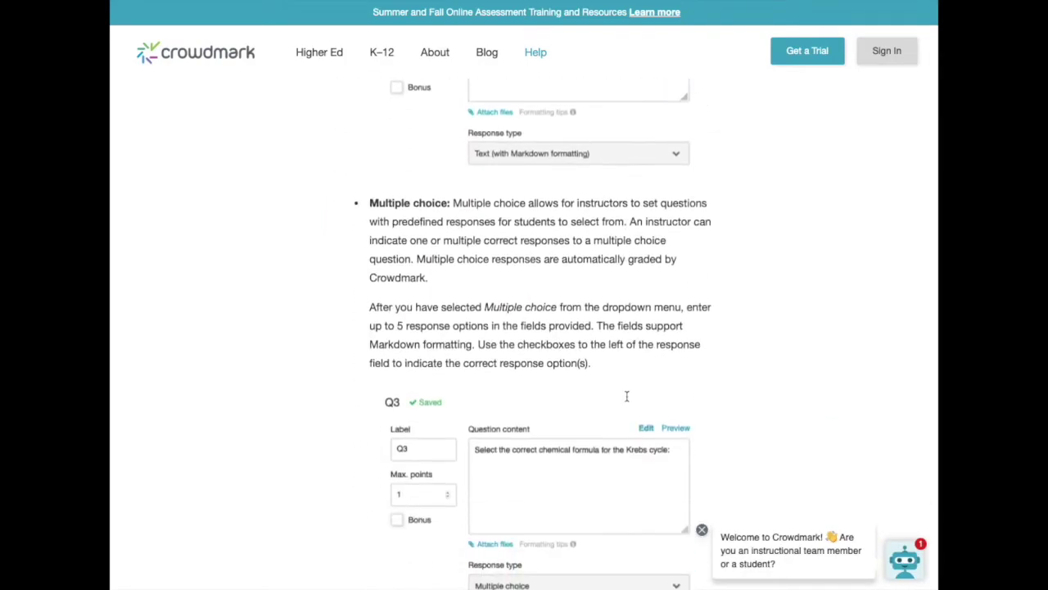
scroll(628, 400, "down", 10)
scroll(627, 400, "down", 10)
scroll(627, 399, "down", 1)
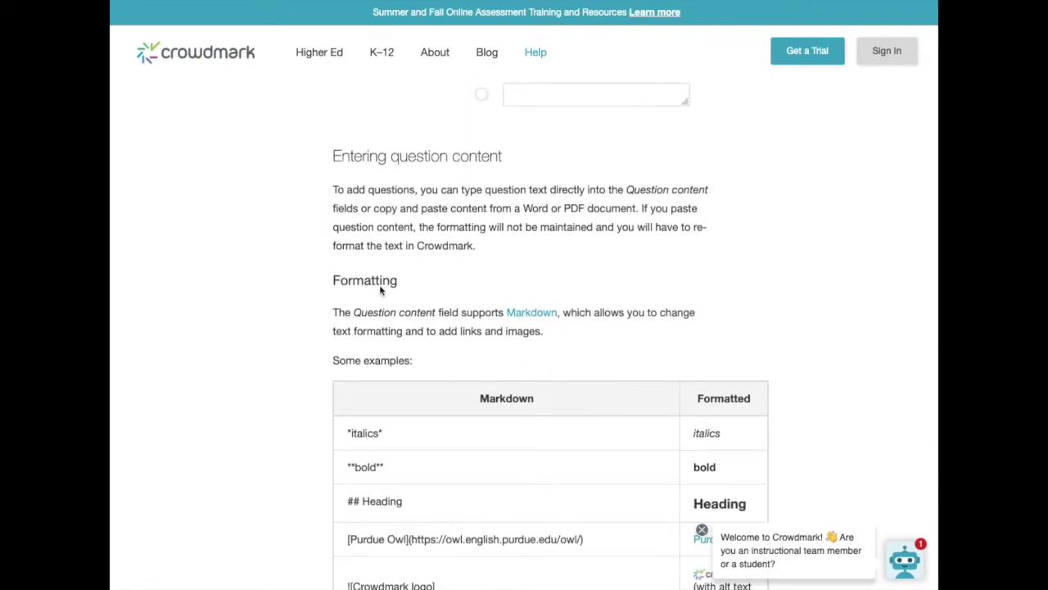
left_click_drag(332, 280, 555, 336)
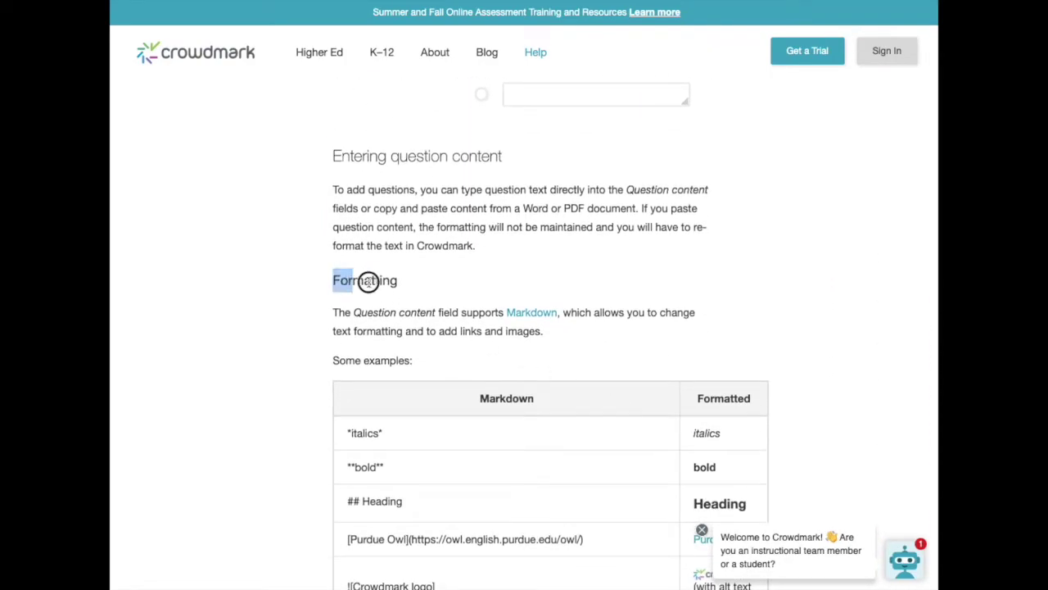
left_click(574, 335)
Scroll on to review and highlight the Mathematical expressions section.
scroll(672, 382, "down", 5)
scroll(670, 383, "down", 4)
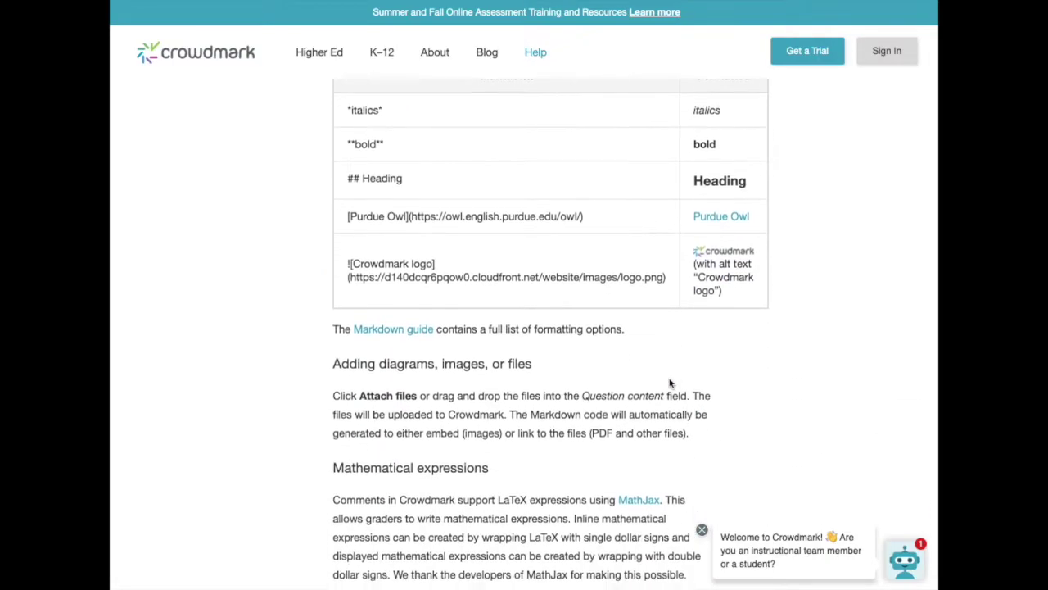
scroll(670, 383, "down", 5)
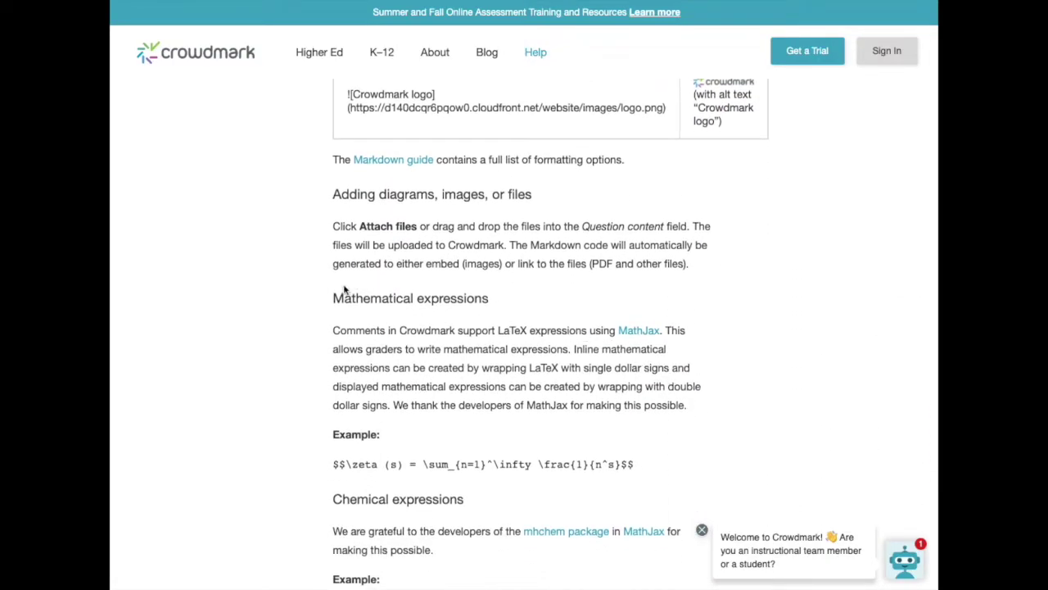
left_click_drag(328, 293, 747, 340)
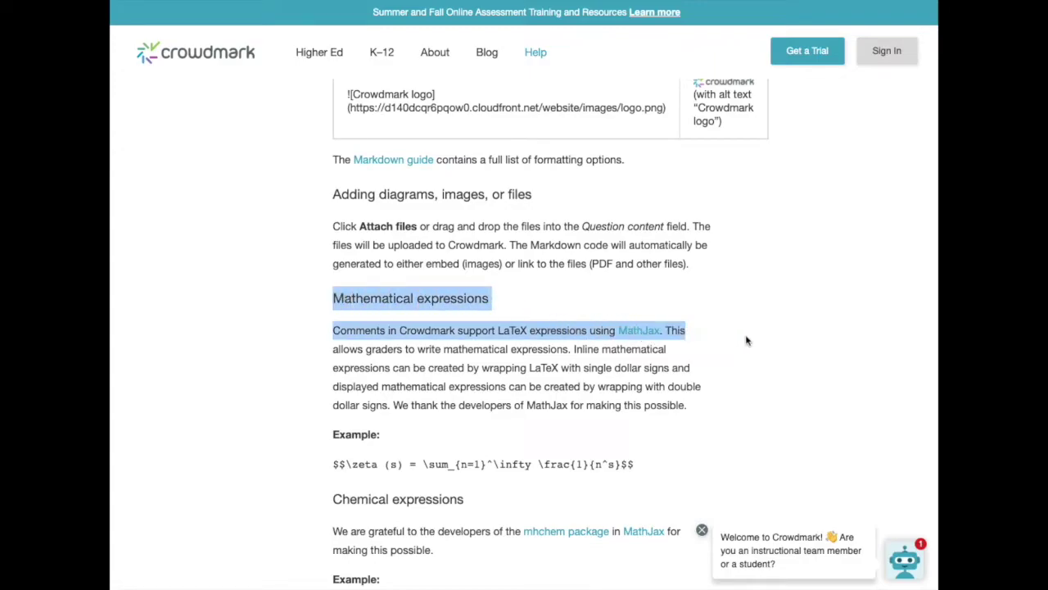
left_click(754, 340)
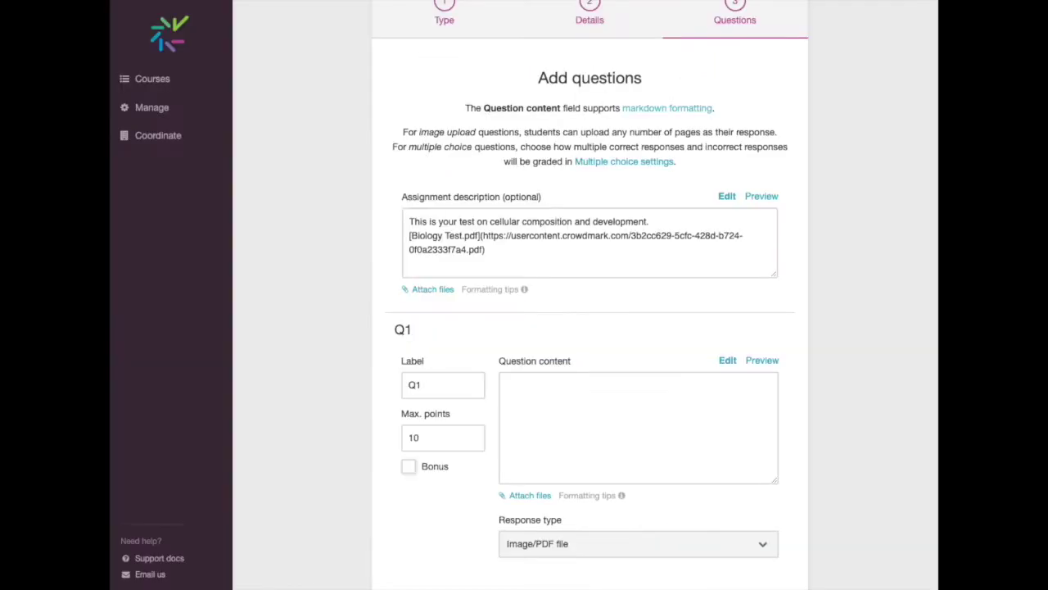
scroll(634, 445, "down", 3)
left_click(619, 435)
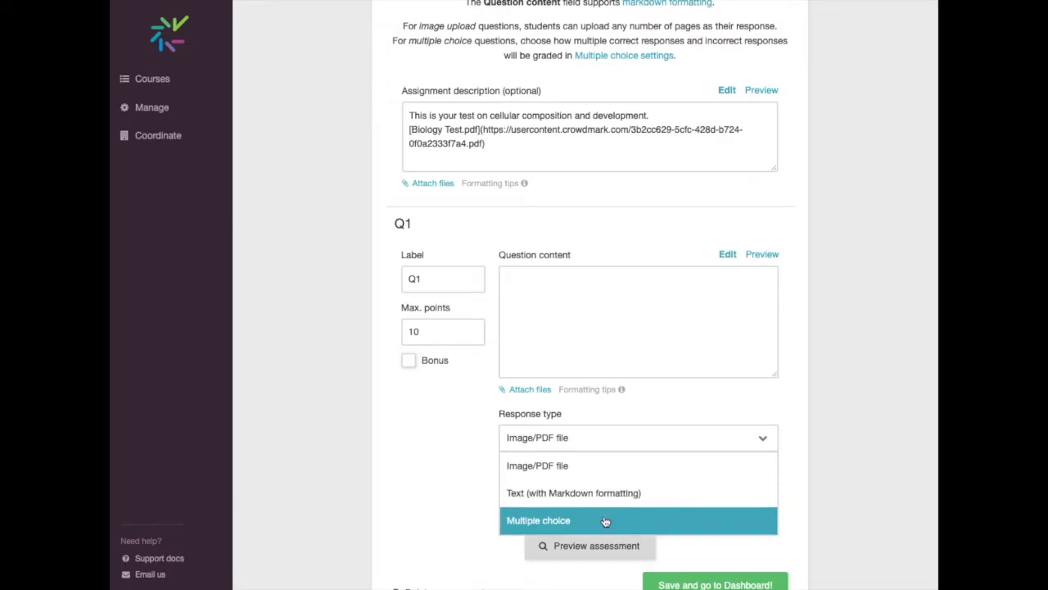
left_click(604, 466)
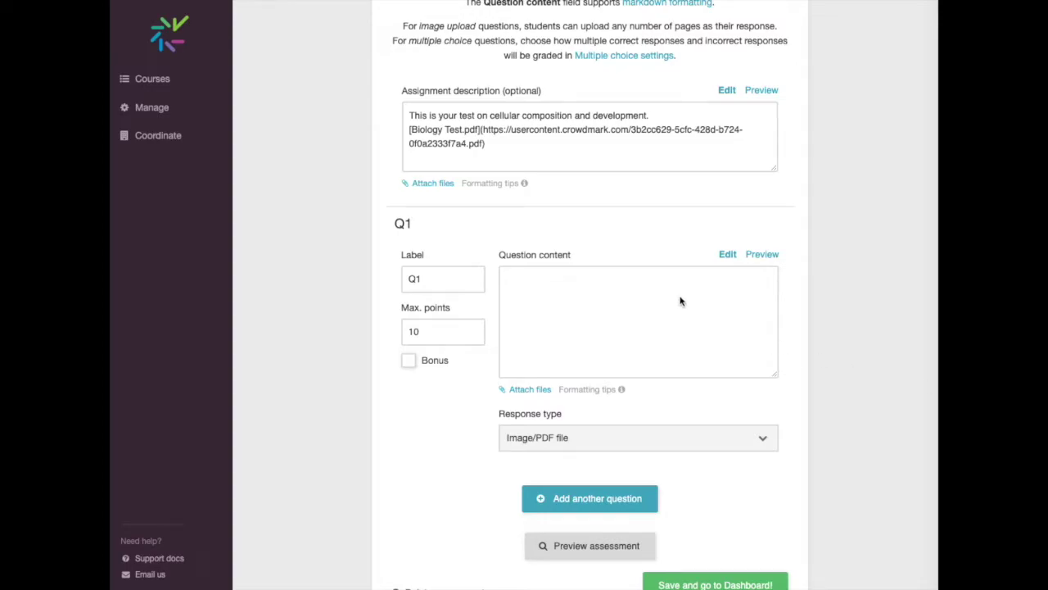
Enter the animal-cell diagram question and relabel Q1 as 'Draw'.
left_click(562, 292)
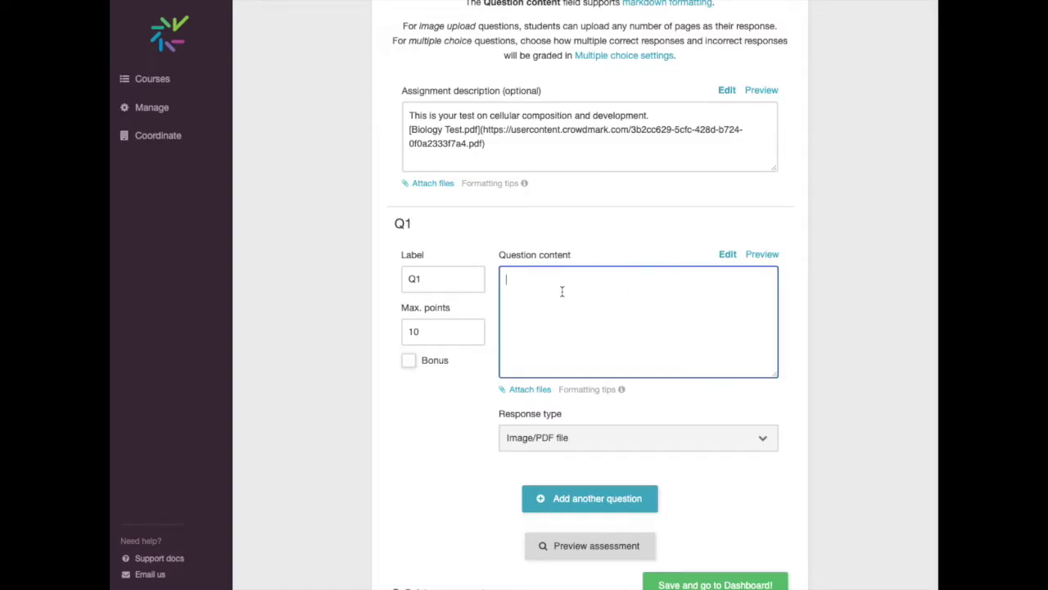
type("Draw a diagram of an animal cell and label all the parts of the cell.")
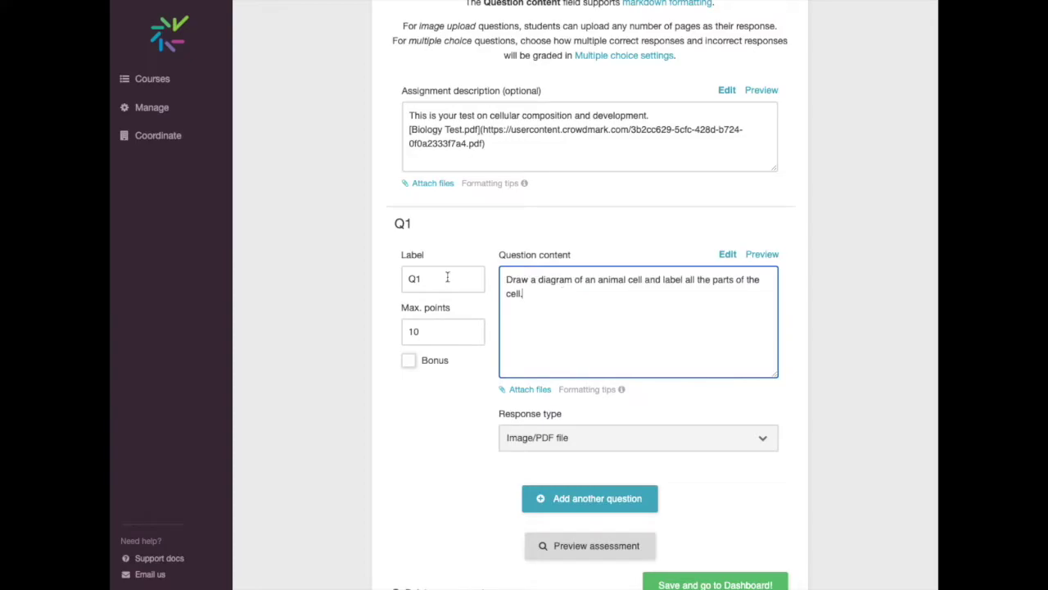
left_click(430, 279)
key("BackSpace")
key("BackSpace")
type("Dr")
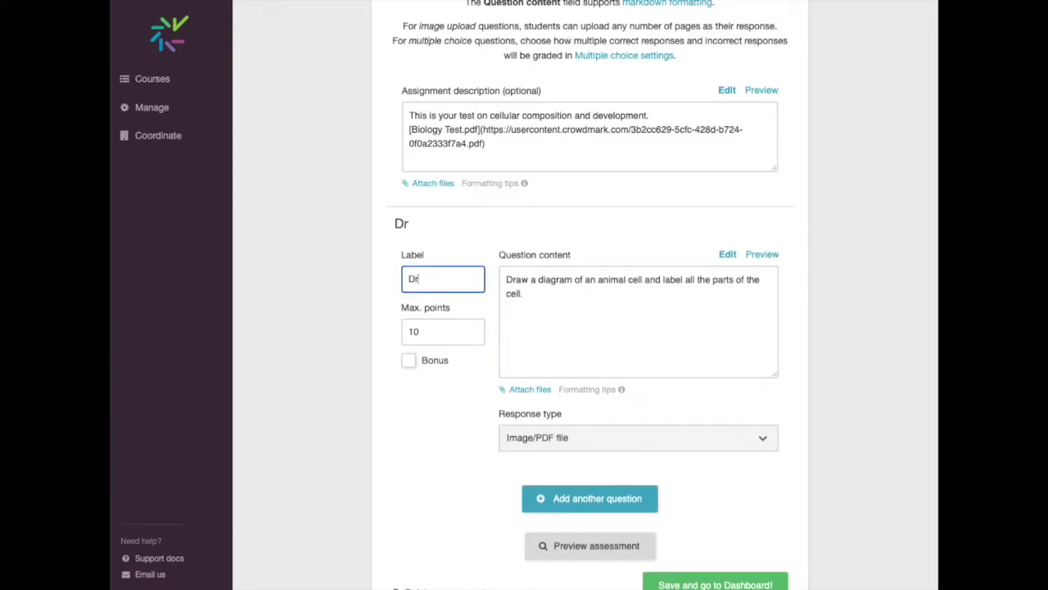
type("aw")
Set the Draw question's maximum points to 15.
left_click(425, 331)
key("BackSpace")
type("5")
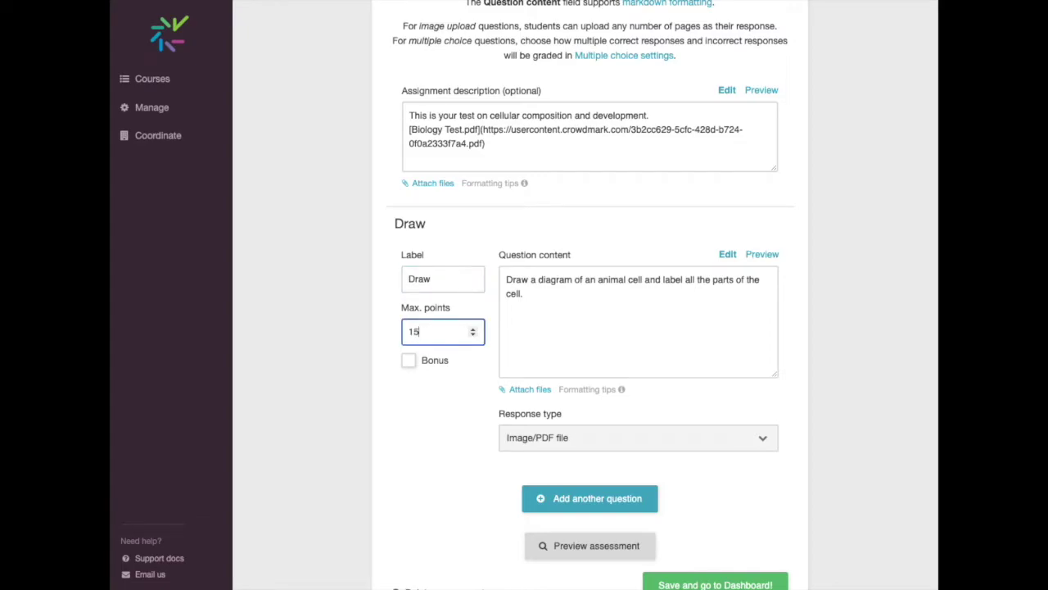
left_click(473, 335)
left_click(474, 328)
Add Q2 as a text response: 'Describe how plant cells and animal cells differ and why.'.
left_click(598, 505)
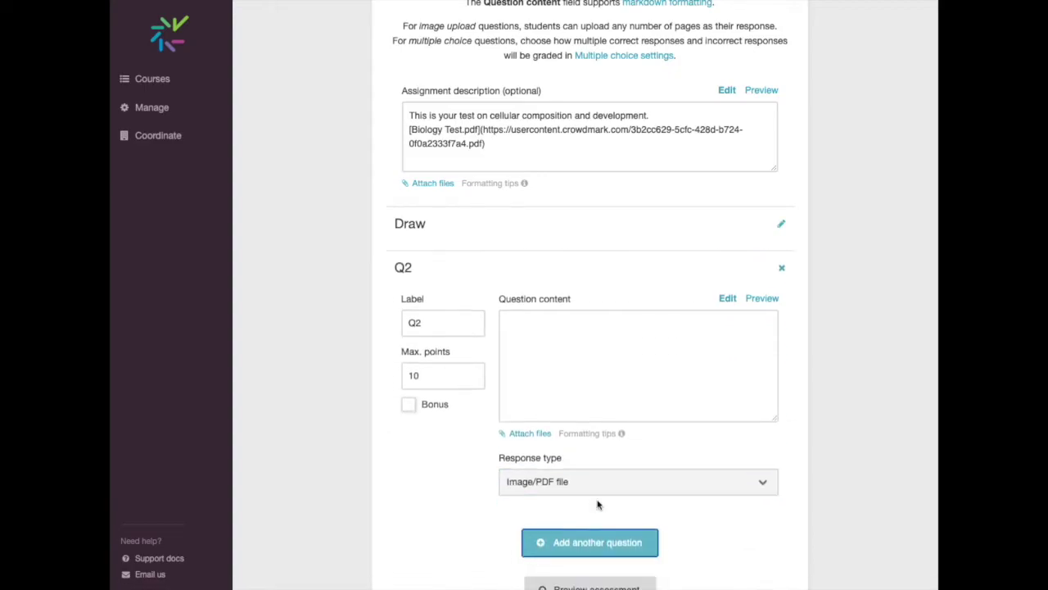
scroll(749, 527, "down", 1)
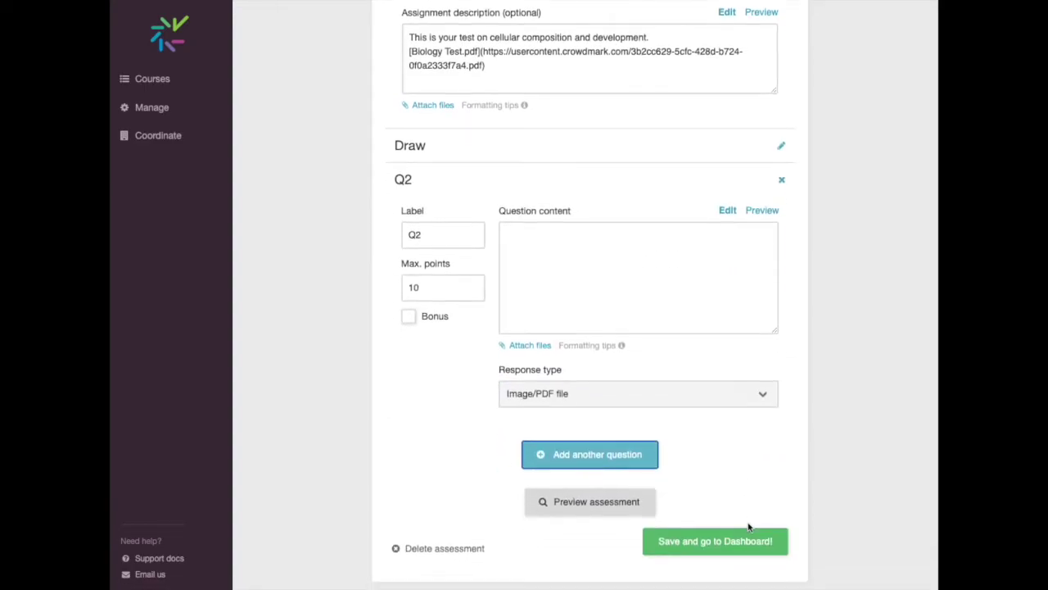
left_click(746, 402)
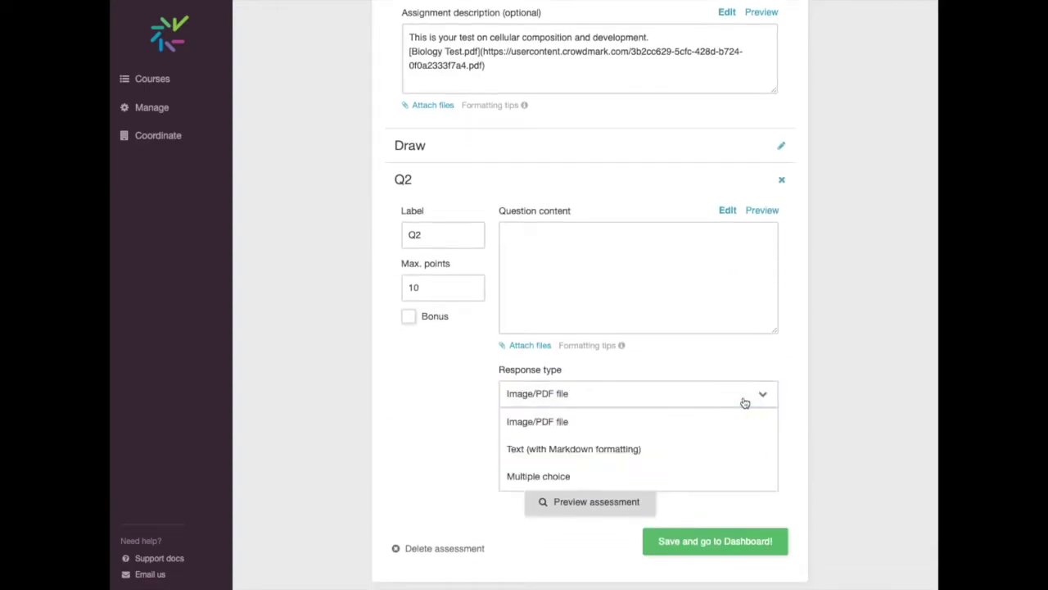
left_click(669, 451)
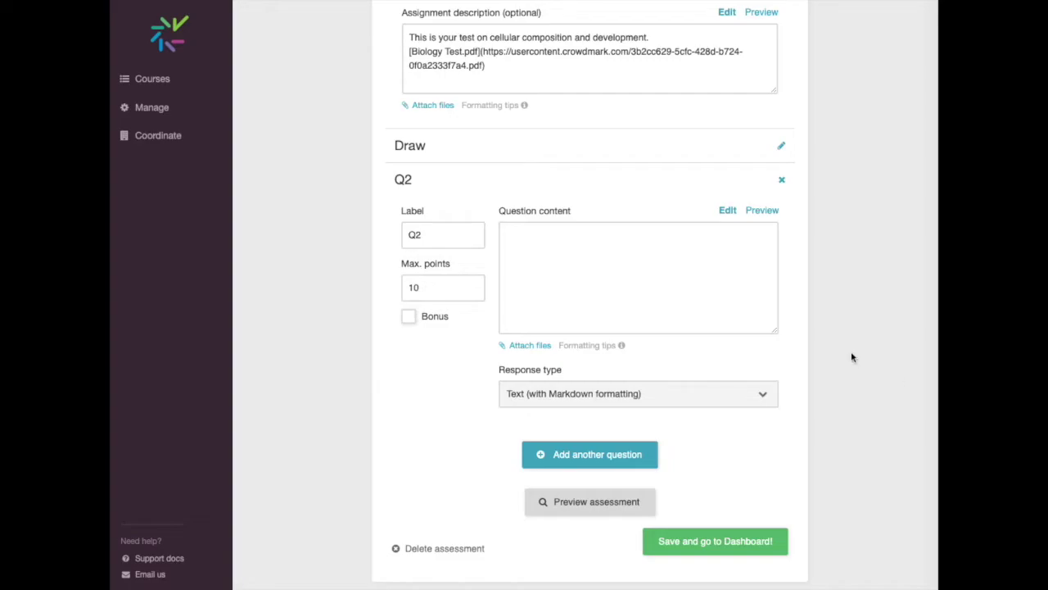
left_click(635, 235)
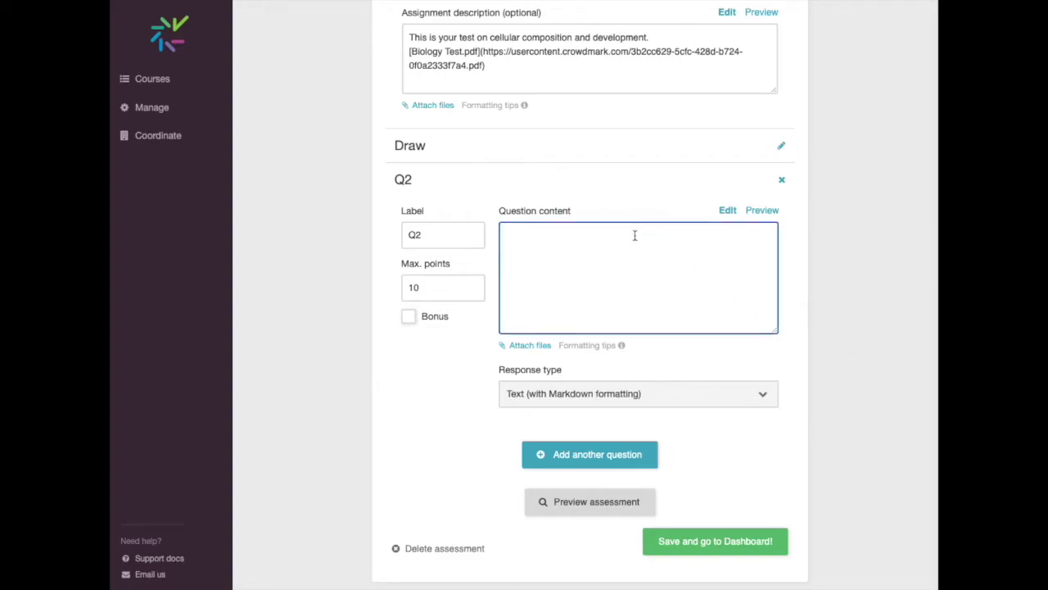
type("Describe how plant cells and animal cells differ and why.")
Add a blank third question, Q3, to the assessment.
scroll(702, 459, "down", 1)
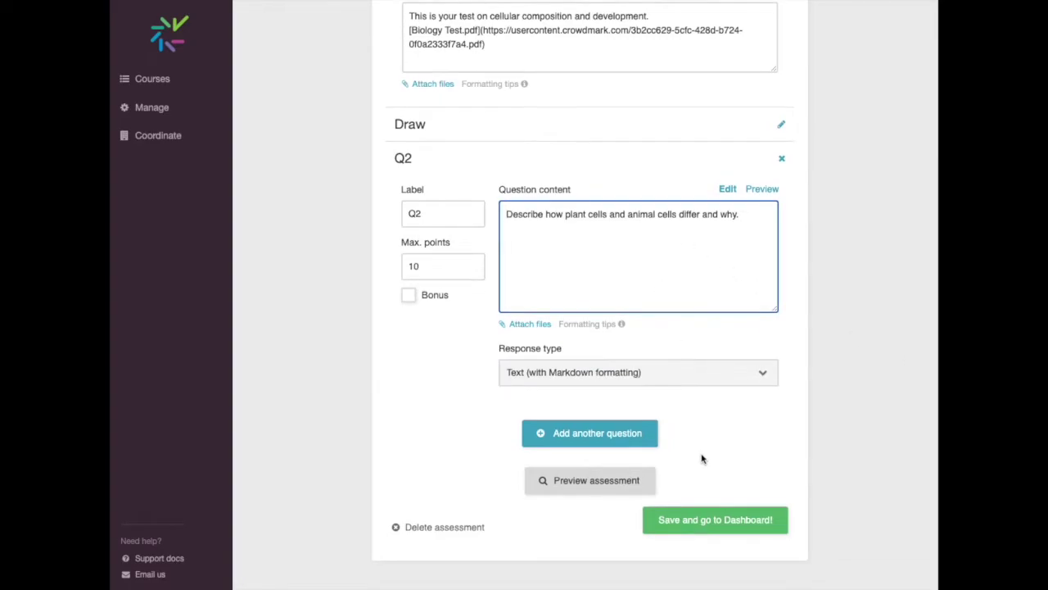
left_click(603, 432)
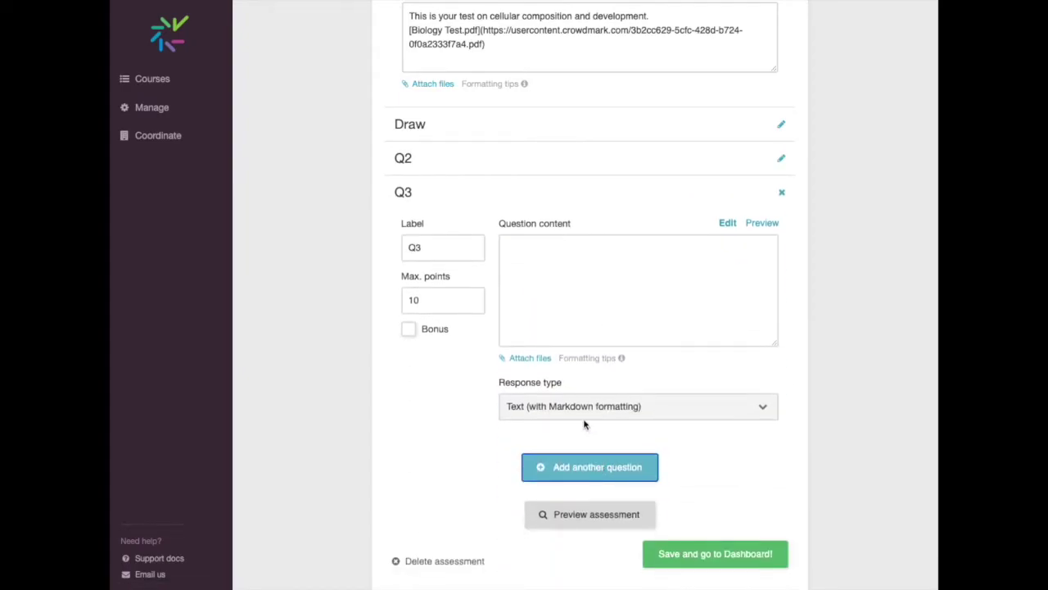
left_click(585, 414)
Make Q3 multiple choice with the pasted Krebs cycle formula question, checking its rendering.
left_click(564, 489)
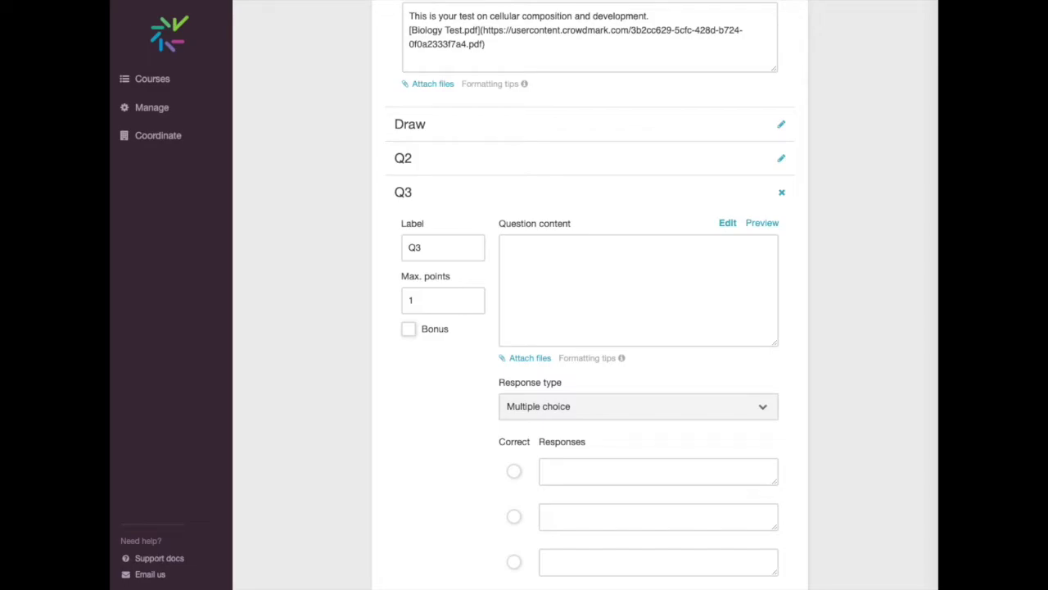
left_click(624, 280)
type("Is this the correct chemical formula for the Krebs cycle: $$ \\begin{array}{l} 2 \\text { acetyl groups }+4 \\mathrm{NAD}^{+}+2 \\mathrm{FAD}+2 \\mathrm{ADP}+2 \\mathrm{P}_{\\mathrm{i}} \\\\ \\text { yields } 4 \\mathrm{CO}_{2}+6 \\mathrm{NADH}+6 \\mathrm{H}^{+}+8 \\mathrm{FADH}_{2}+2 \\text { ATP } \\end{array} $$")
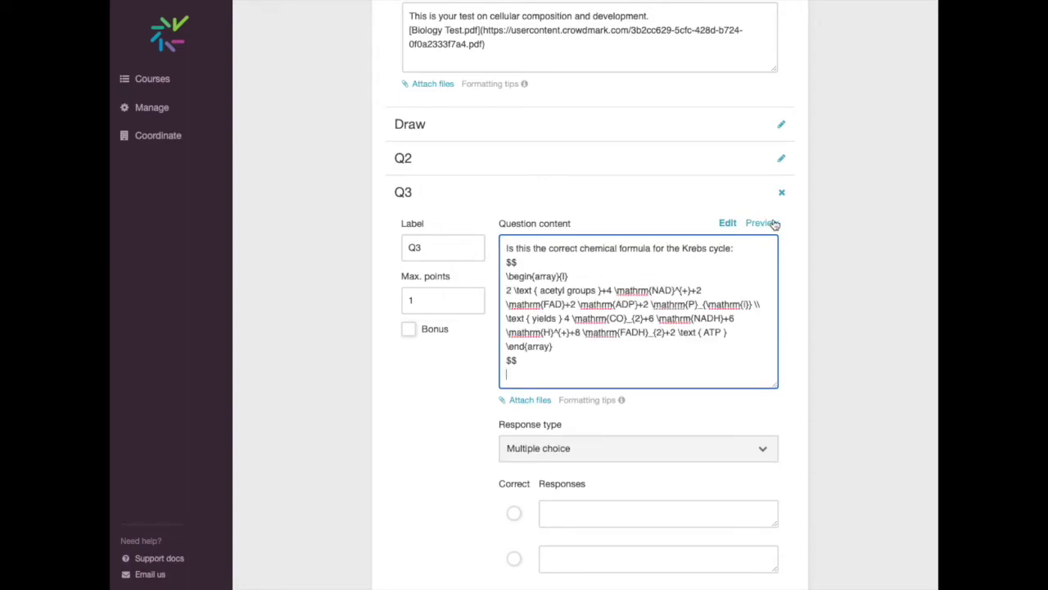
left_click(773, 225)
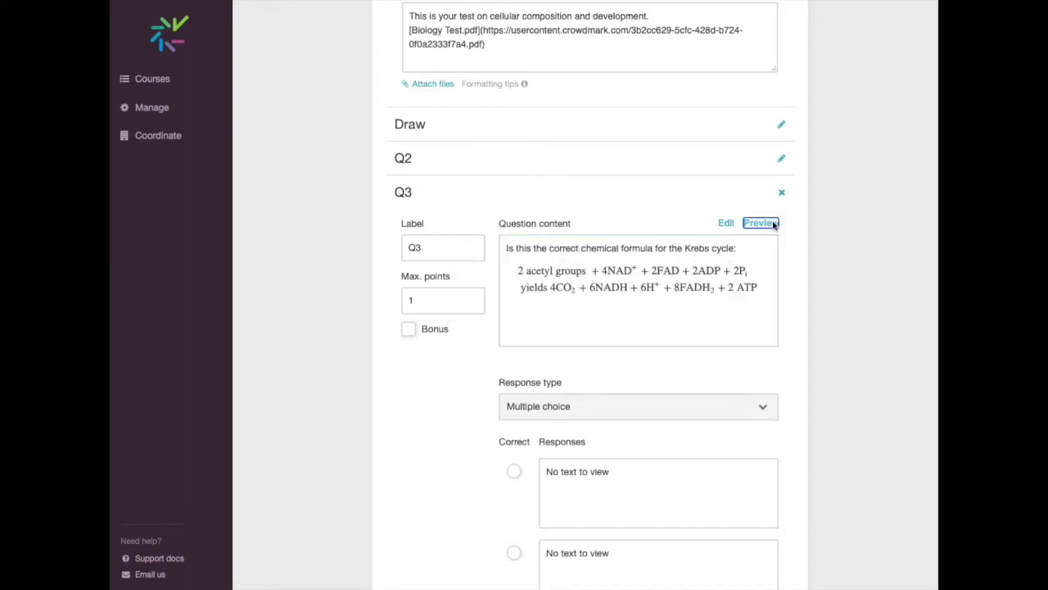
left_click(726, 222)
scroll(723, 346, "down", 2)
scroll(724, 347, "down", 5)
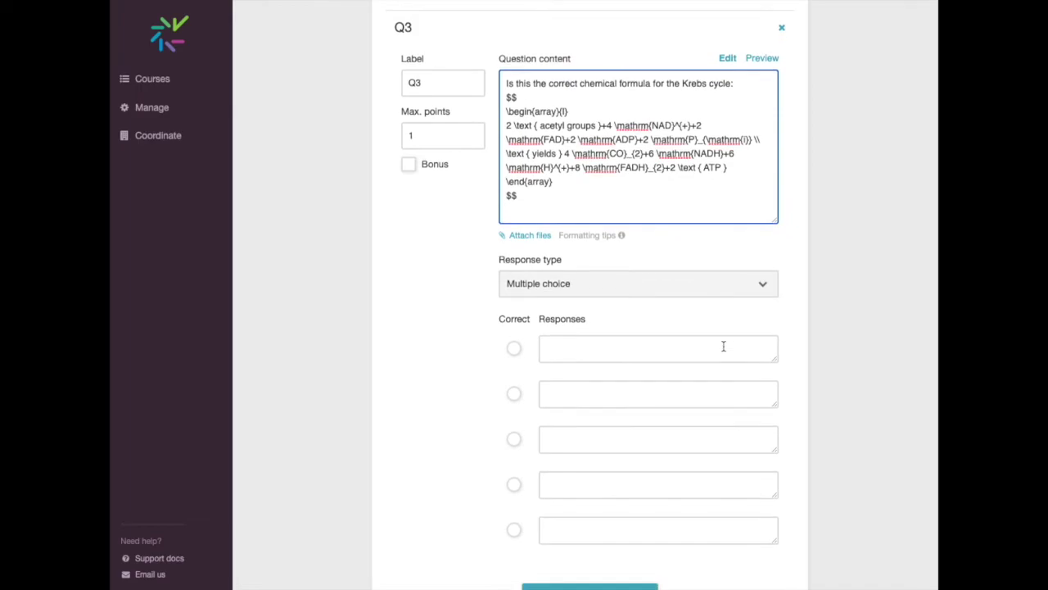
Give Q3 the answer choices Yes and No, with Yes marked correct.
left_click(652, 308)
type("Y")
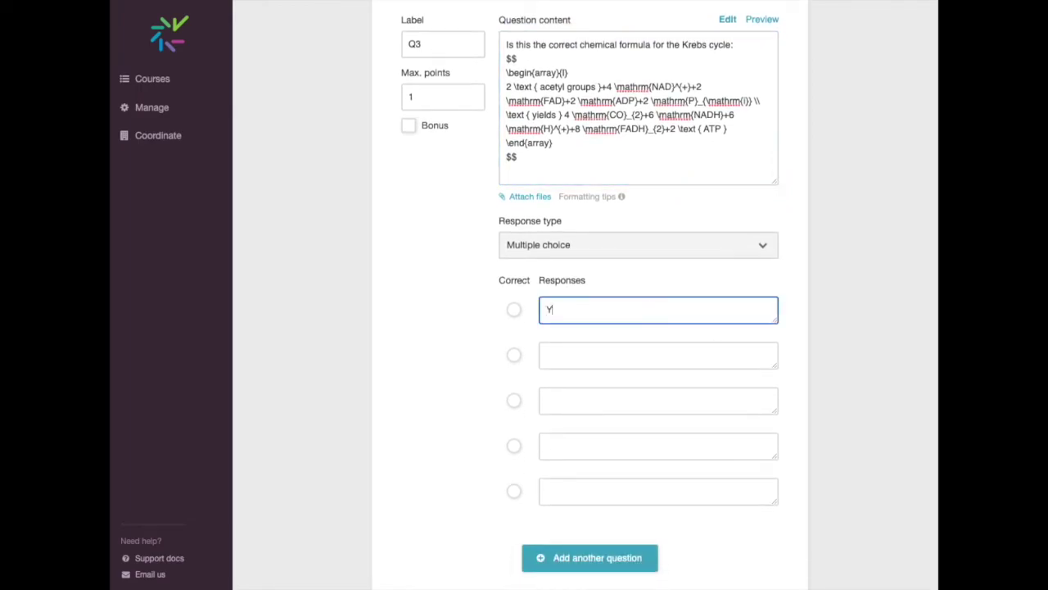
type("es")
left_click(663, 358)
type("No")
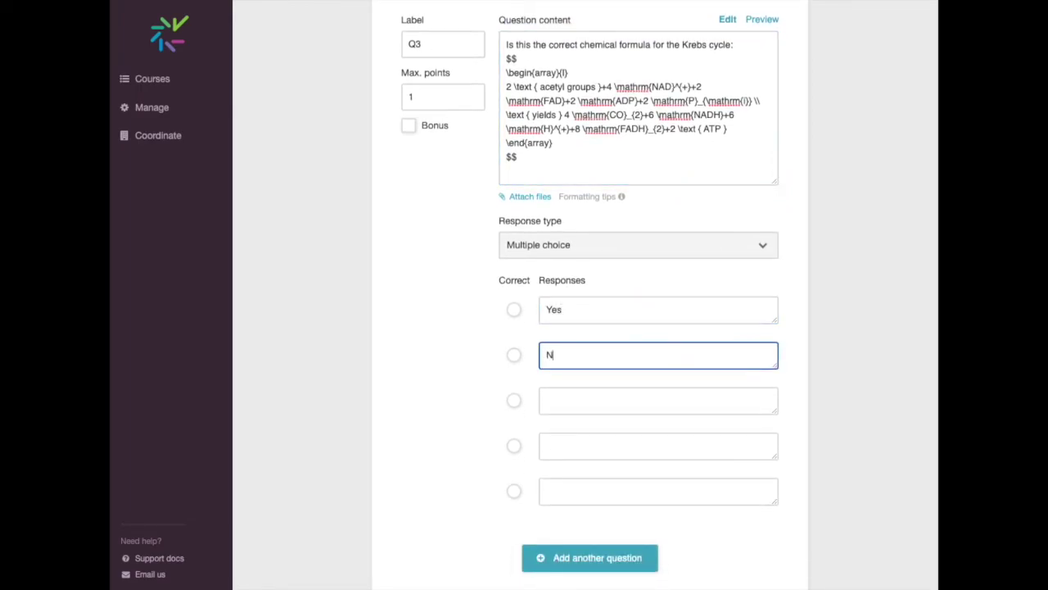
left_click(514, 311)
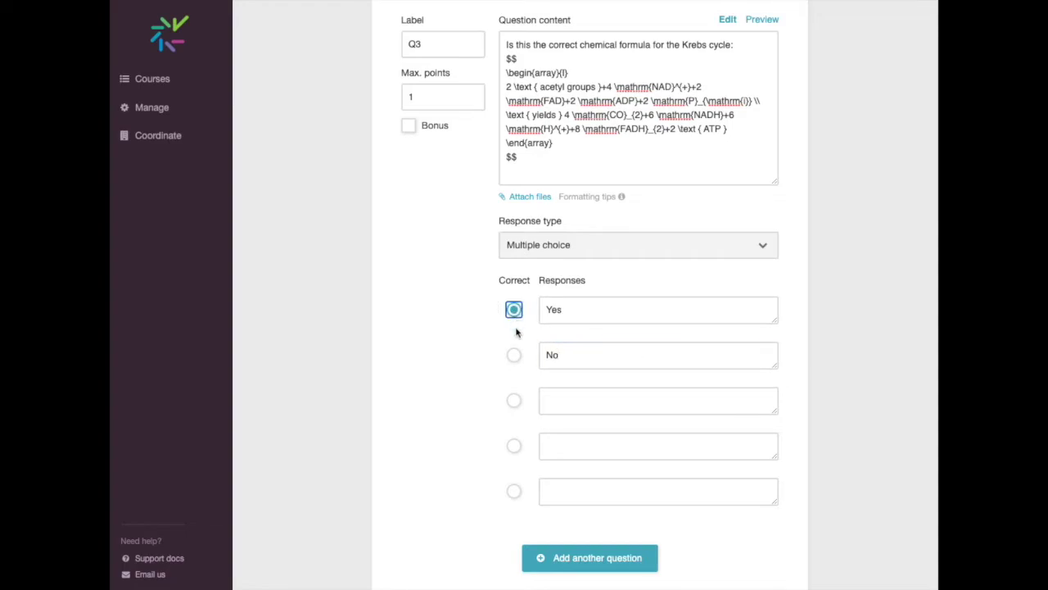
left_click(514, 357)
scroll(734, 548, "down", 3)
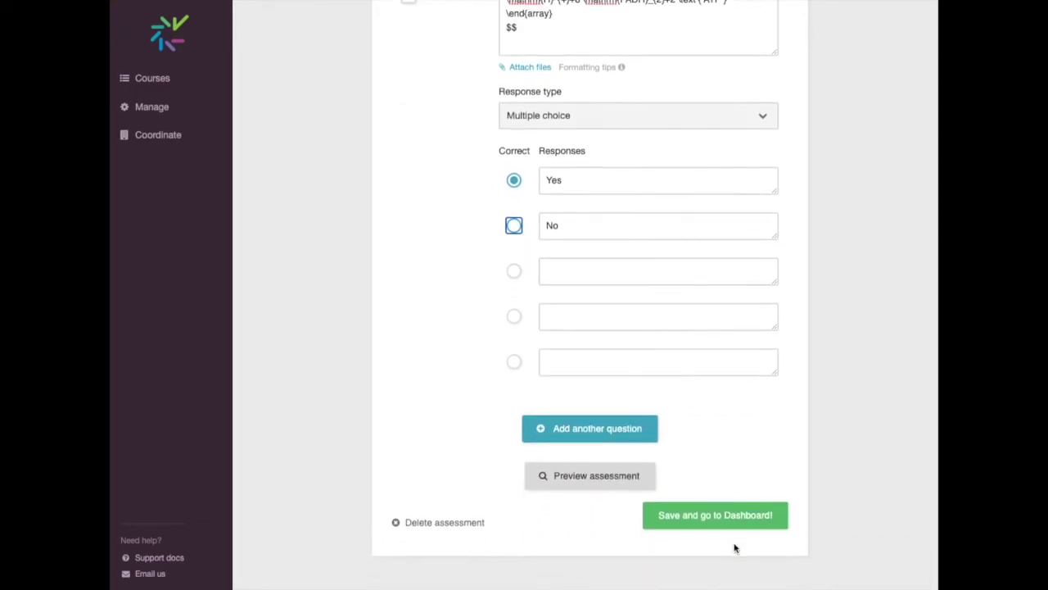
left_click(598, 483)
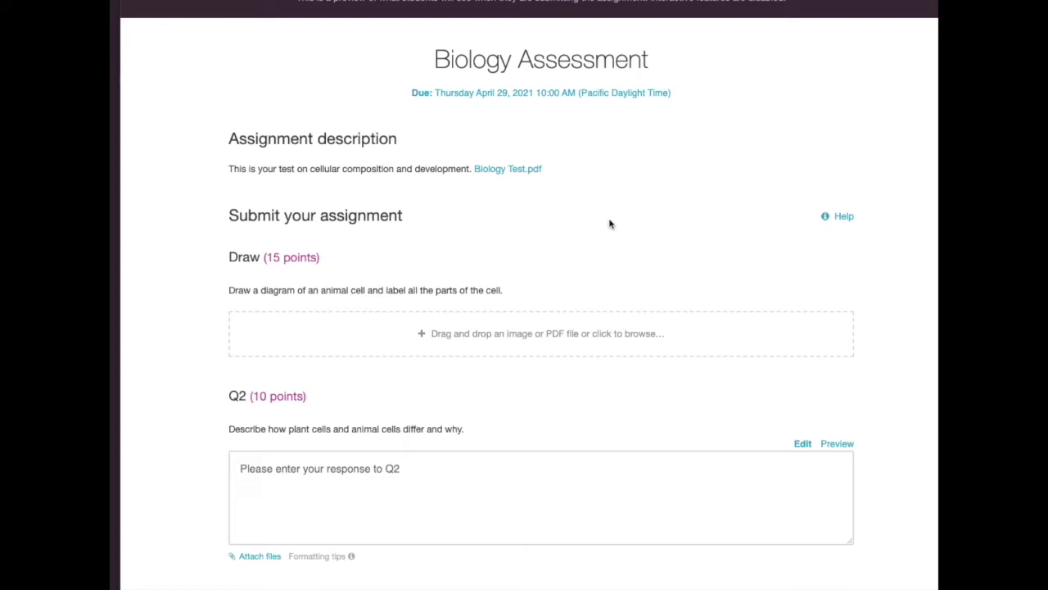
scroll(617, 248, "down", 2)
scroll(618, 248, "down", 2)
scroll(618, 249, "down", 2)
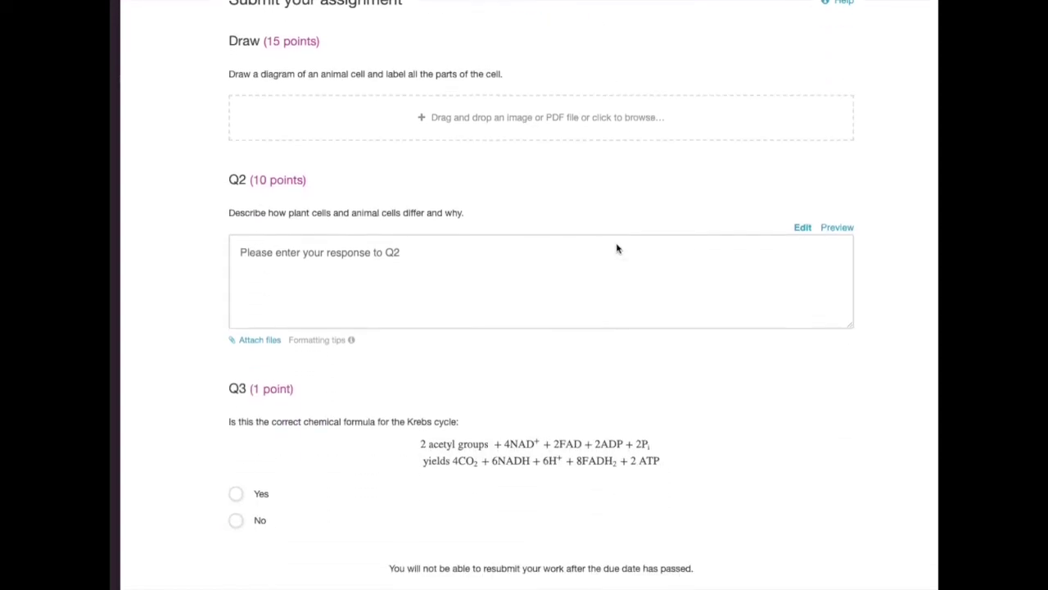
scroll(617, 248, "down", 1)
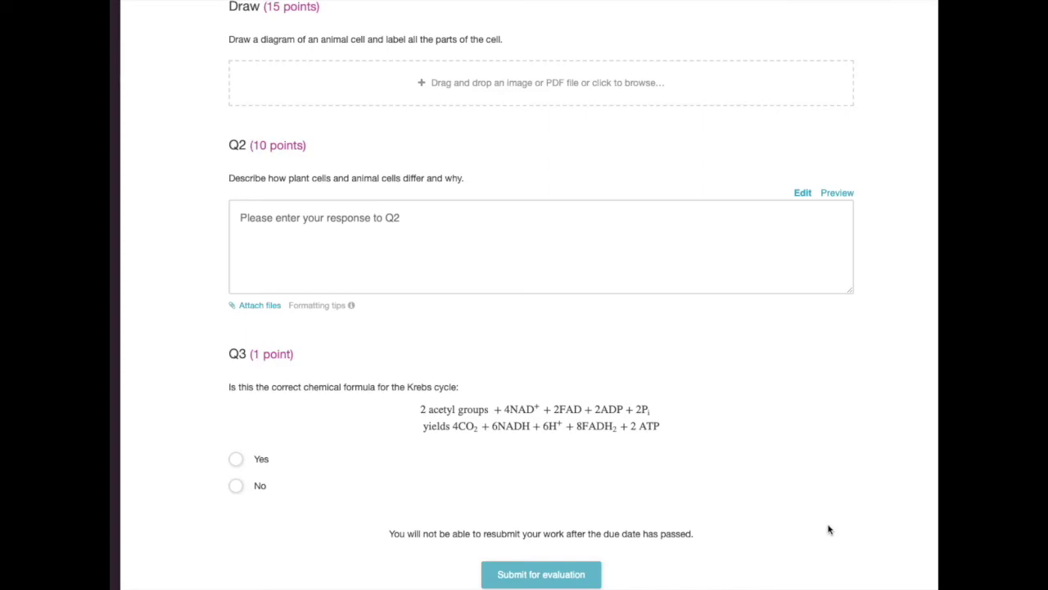
scroll(829, 529, "up", 5)
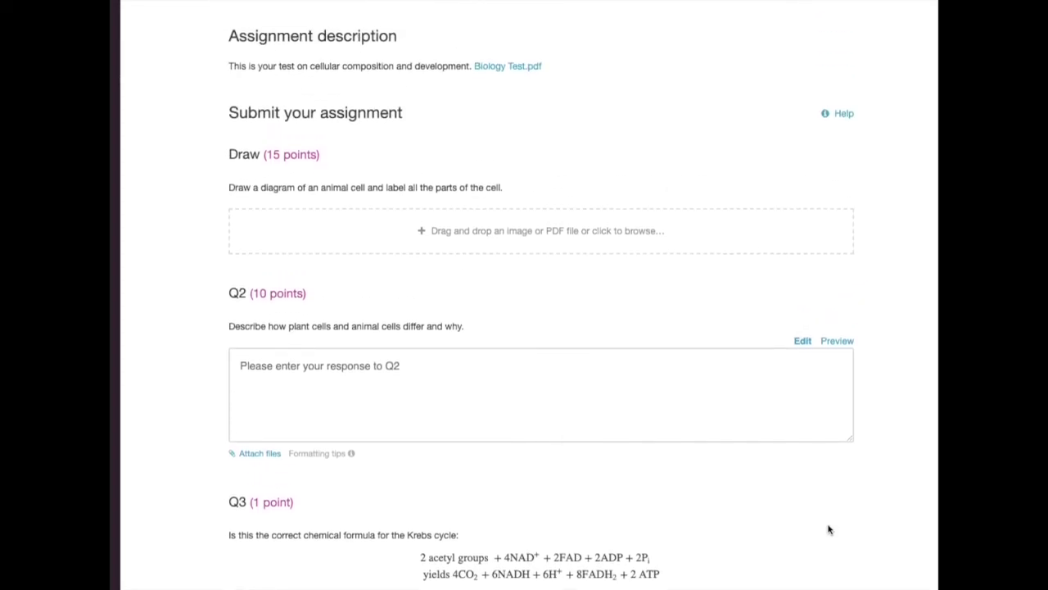
scroll(829, 529, "up", 1)
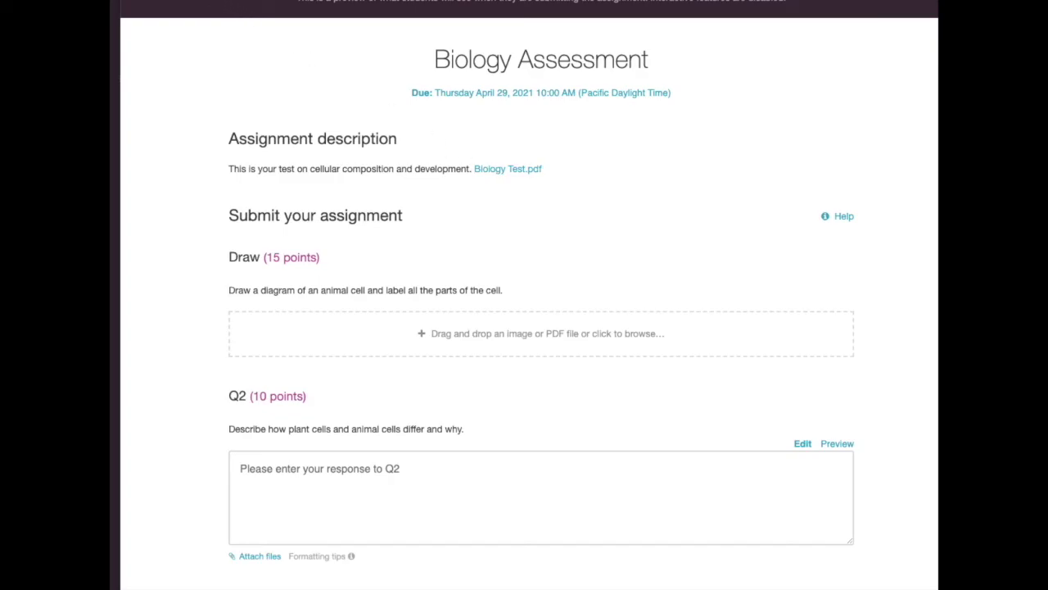
key("Escape")
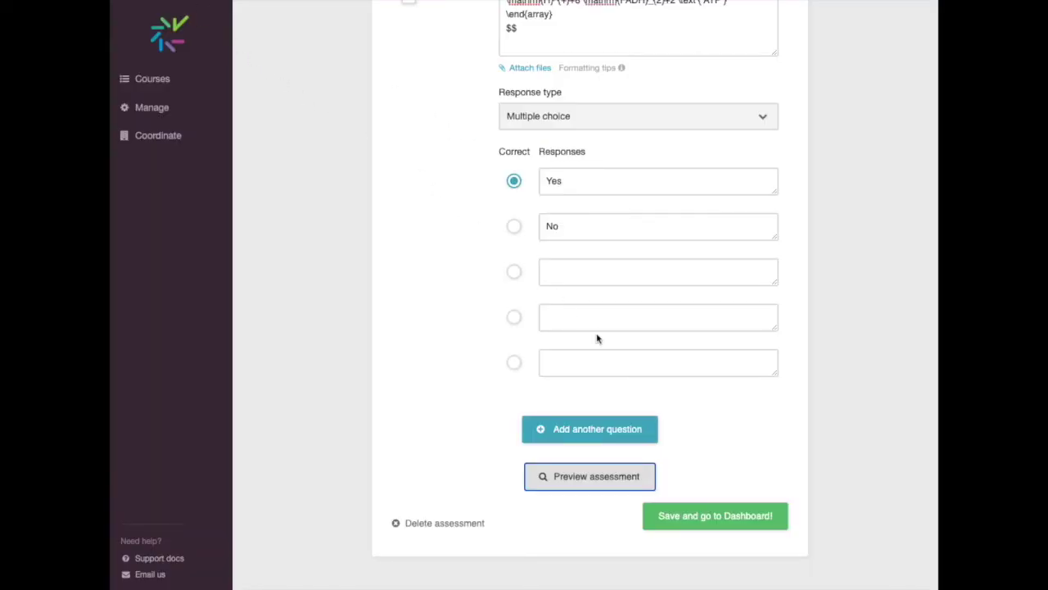
Save Biology Assessment to its dashboard and glance at its settings without changes.
left_click(715, 515)
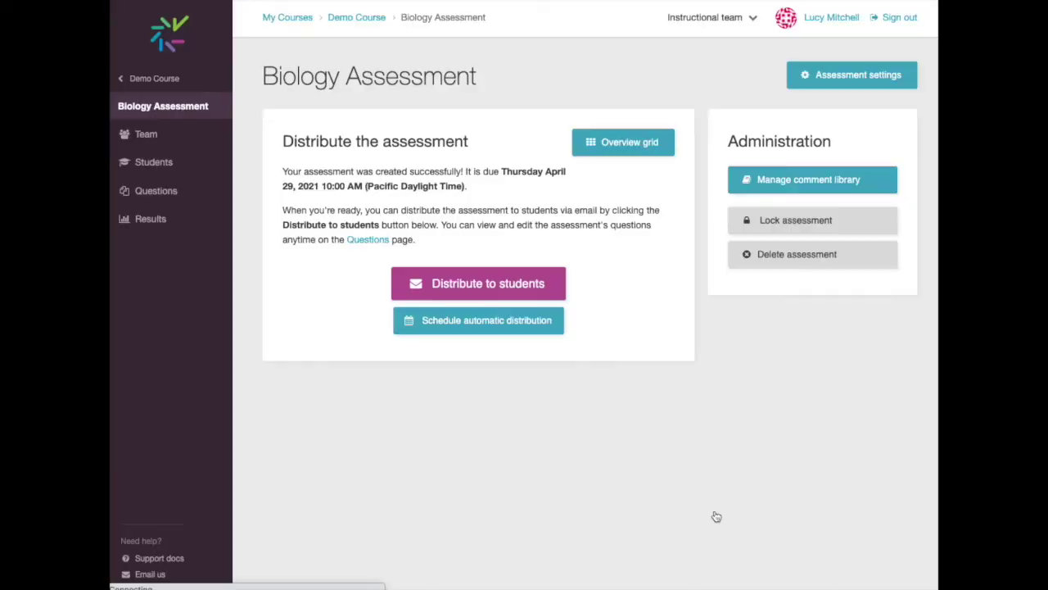
left_click(843, 75)
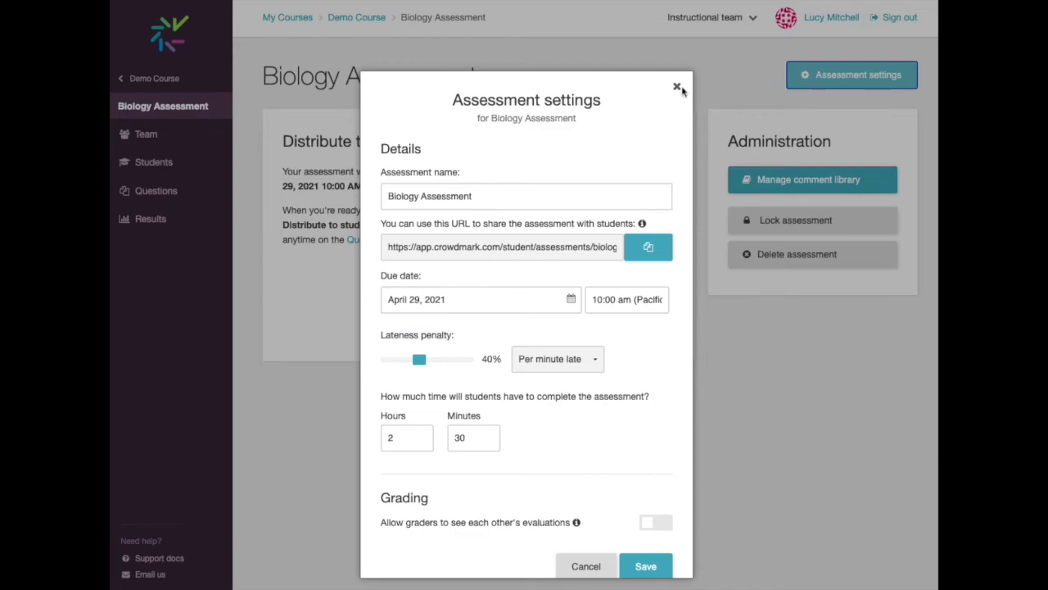
left_click(677, 86)
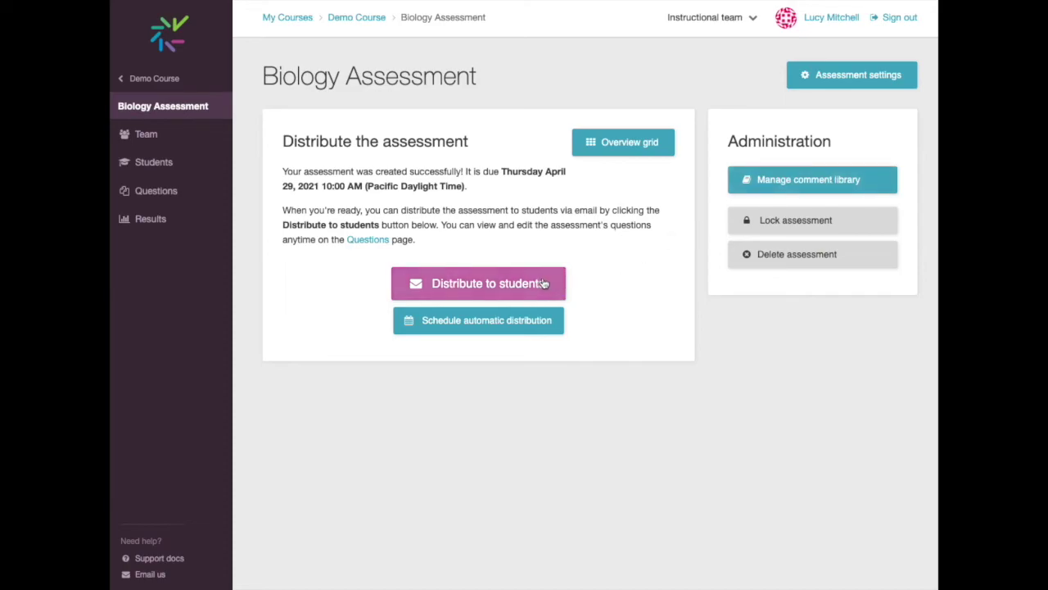
left_click(493, 323)
Schedule automatic distribution for April 29, 2021 at 8:00 am.
left_click(580, 176)
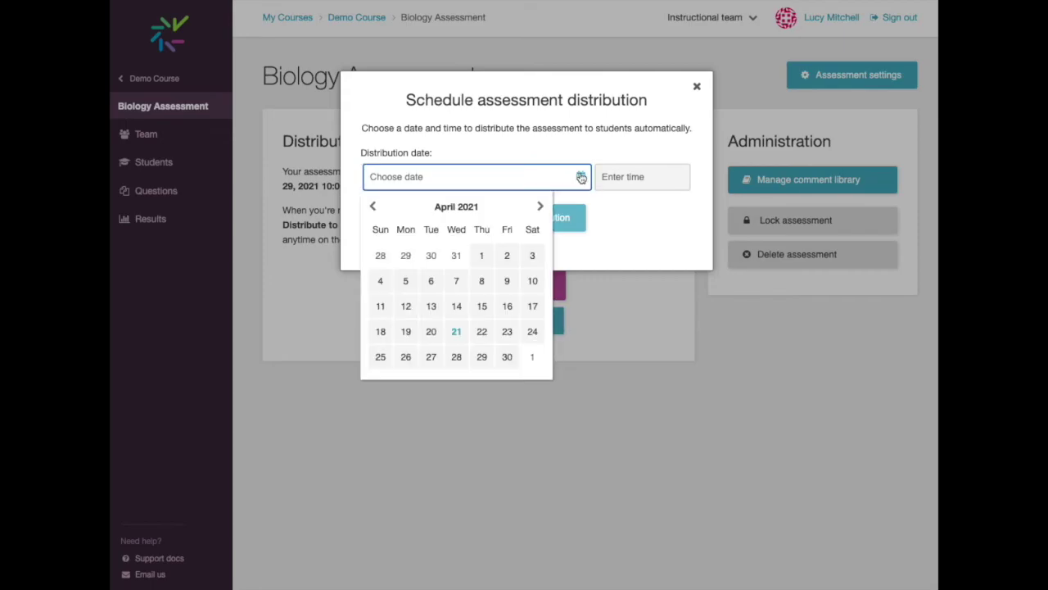
left_click(483, 358)
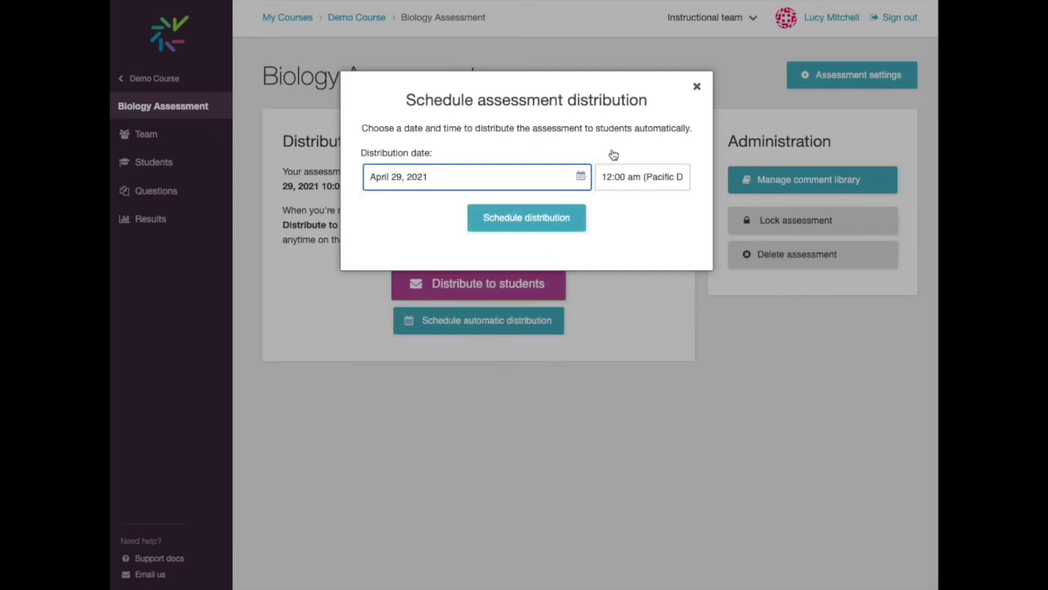
left_click(612, 176)
type("8")
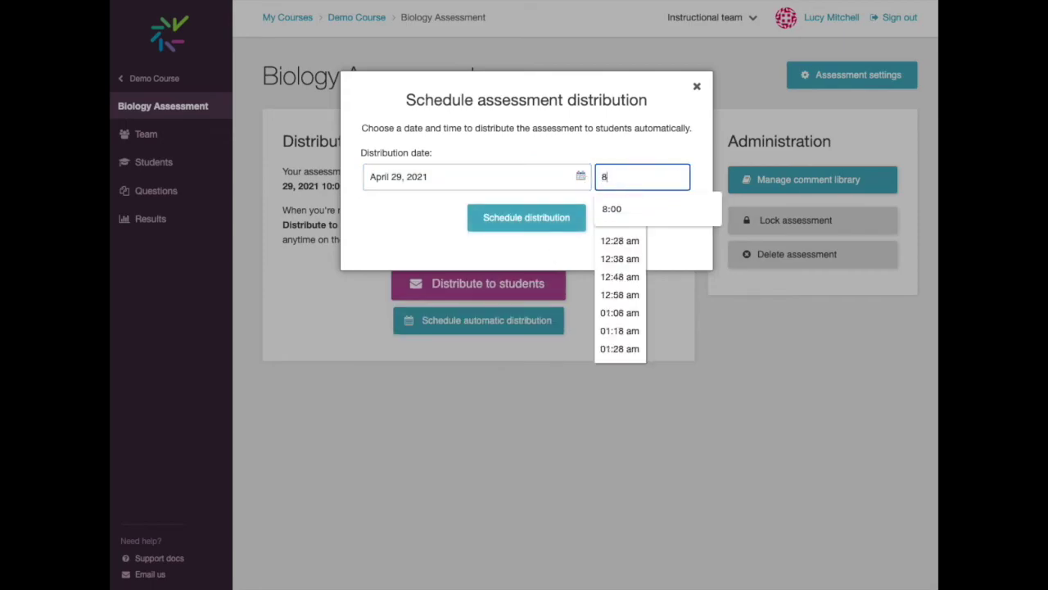
type(":00")
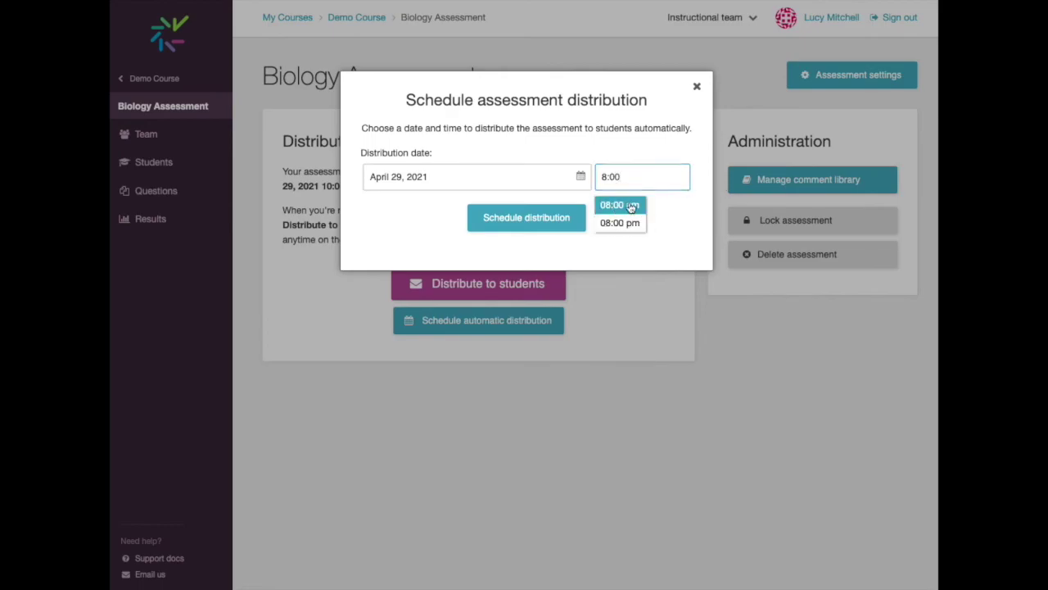
left_click(619, 205)
left_click(534, 221)
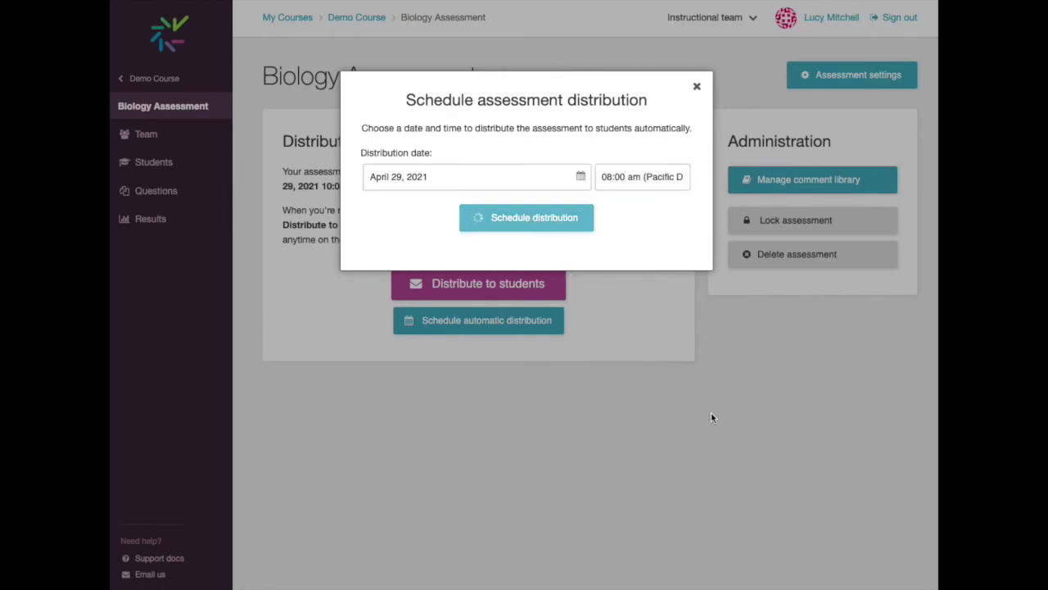